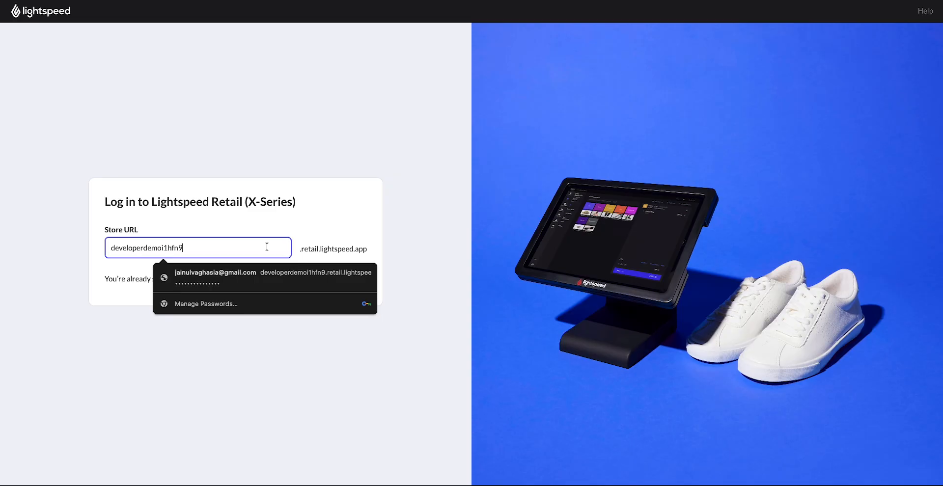
Continue to the Lightspeed Retail store, approve the LineNow app installation and check the point of sale integrations on LineNow's home page.
{"action": "left_click", "coordinate": [358, 278]}
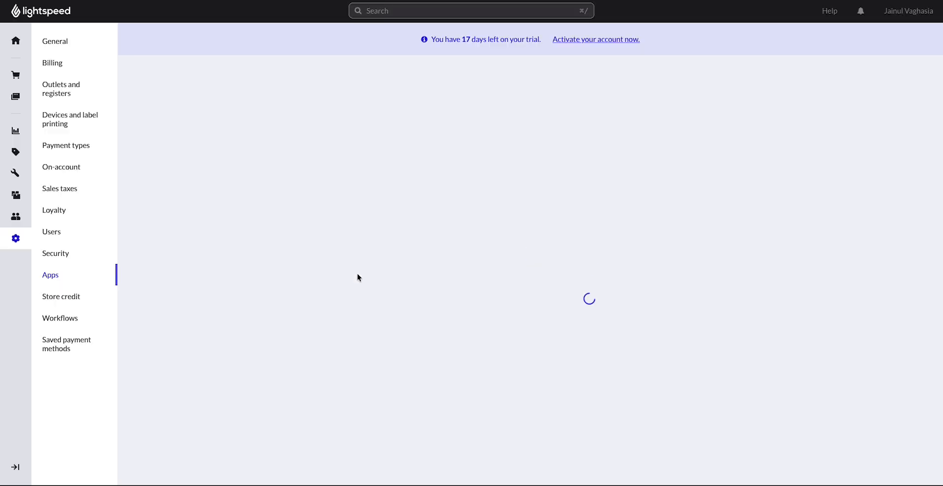
{"action": "scroll", "coordinate": [360, 278], "scroll_direction": "down", "scroll_amount": 2}
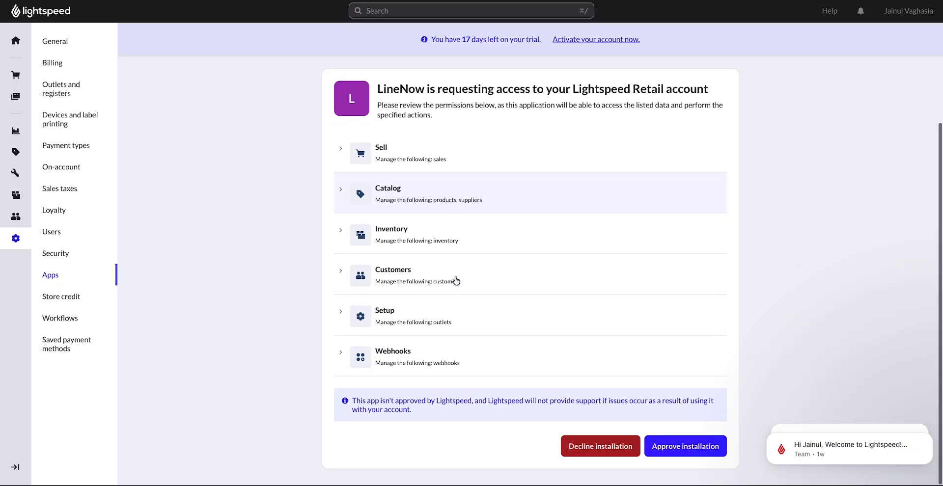
{"action": "left_click", "coordinate": [696, 449]}
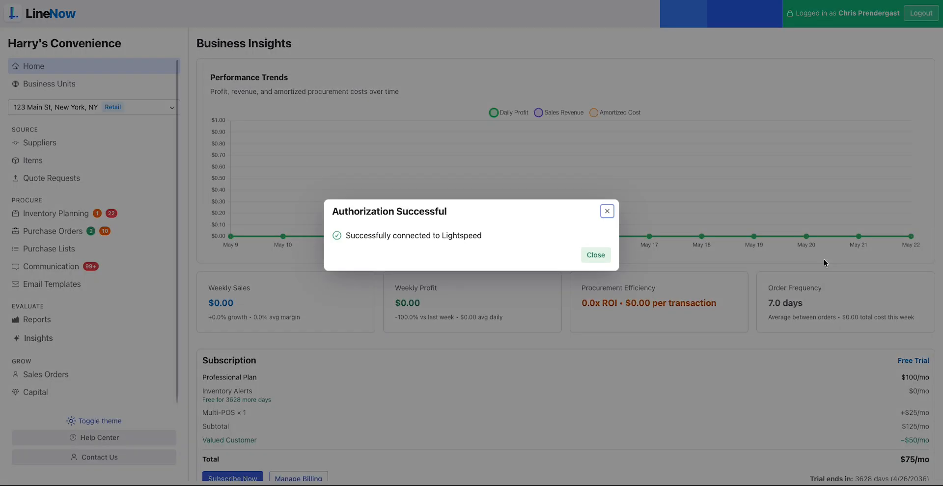
{"action": "left_click", "coordinate": [594, 253]}
{"action": "scroll", "coordinate": [585, 253], "scroll_direction": "down", "scroll_amount": 8}
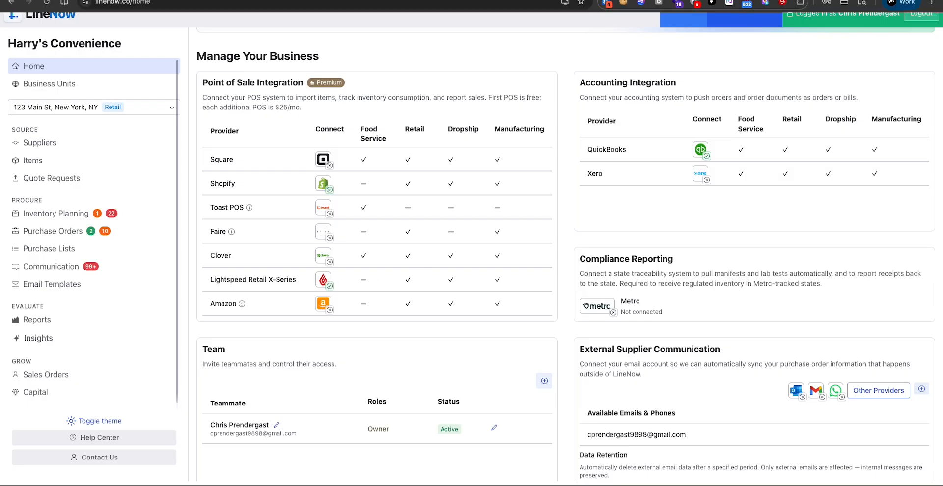
Go to the Items page and start an item import from Lightspeed Retail for the Main Outlet location.
{"action": "left_click", "coordinate": [364, 2]}
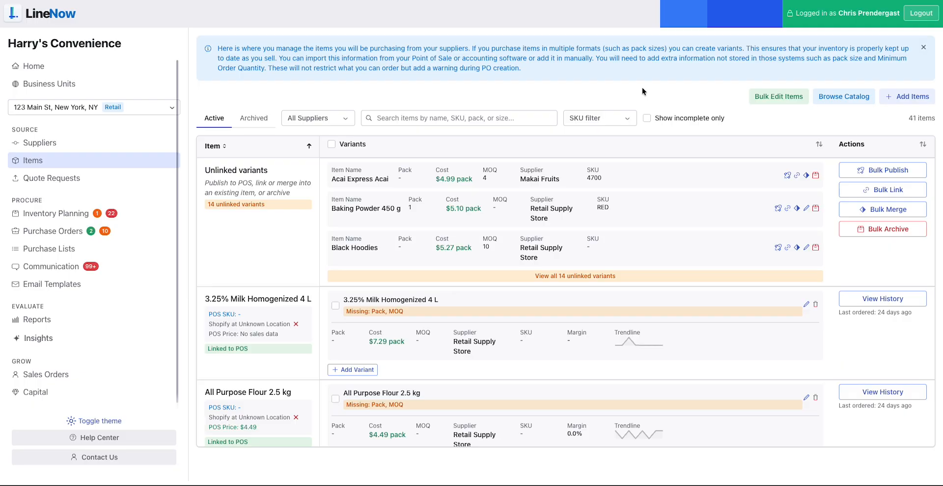
{"action": "left_click", "coordinate": [903, 98]}
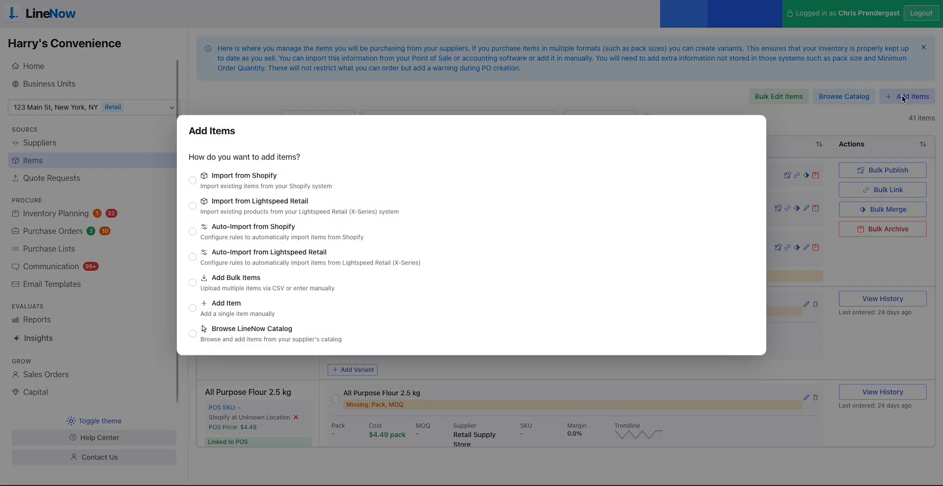
{"action": "left_click", "coordinate": [260, 203]}
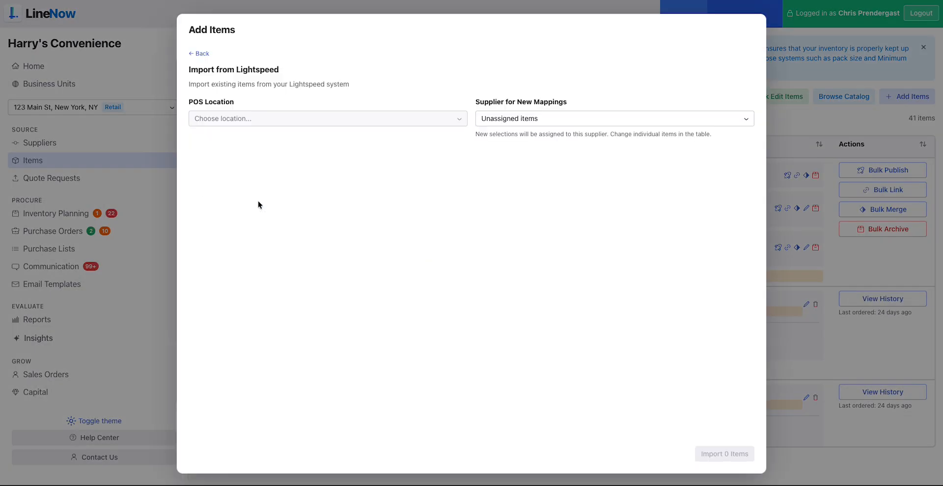
{"action": "left_click", "coordinate": [306, 121]}
{"action": "left_click", "coordinate": [307, 121]}
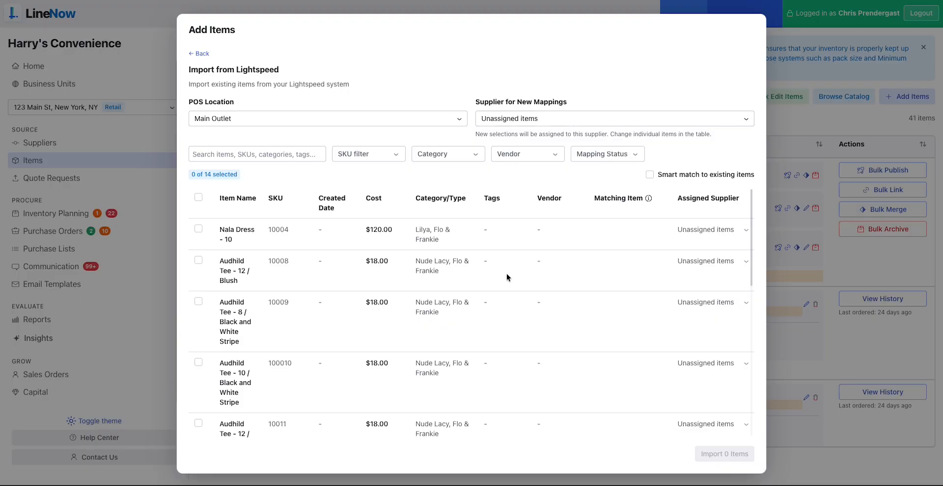
{"action": "scroll", "coordinate": [506, 273], "scroll_direction": "down", "scroll_amount": 5}
{"action": "scroll", "coordinate": [506, 274], "scroll_direction": "up", "scroll_amount": 10}
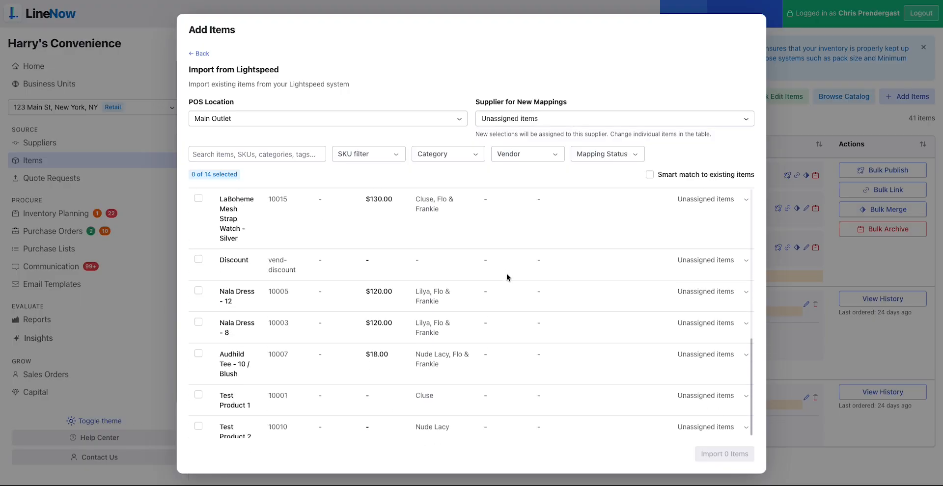
Set the supplier for new mappings to Tester 123, select all listed Lightspeed items and import them.
{"action": "left_click", "coordinate": [533, 152]}
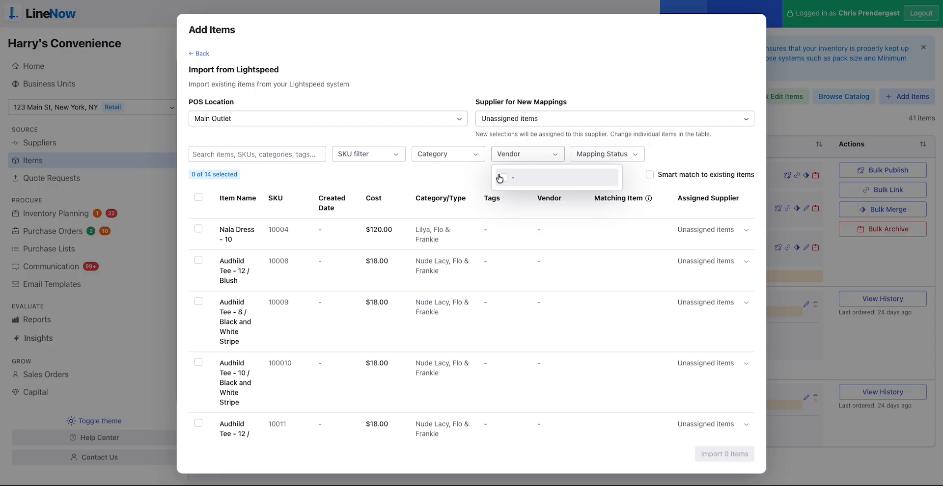
{"action": "left_click", "coordinate": [537, 119]}
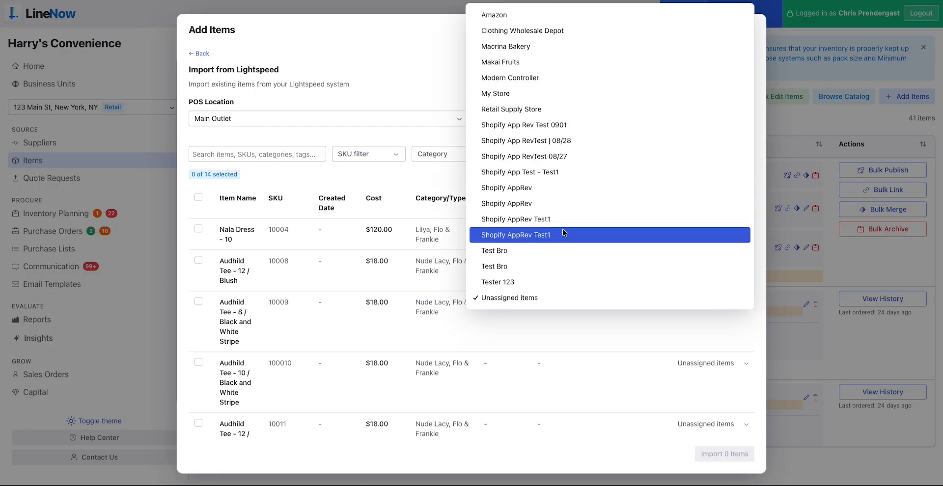
{"action": "left_click", "coordinate": [549, 282]}
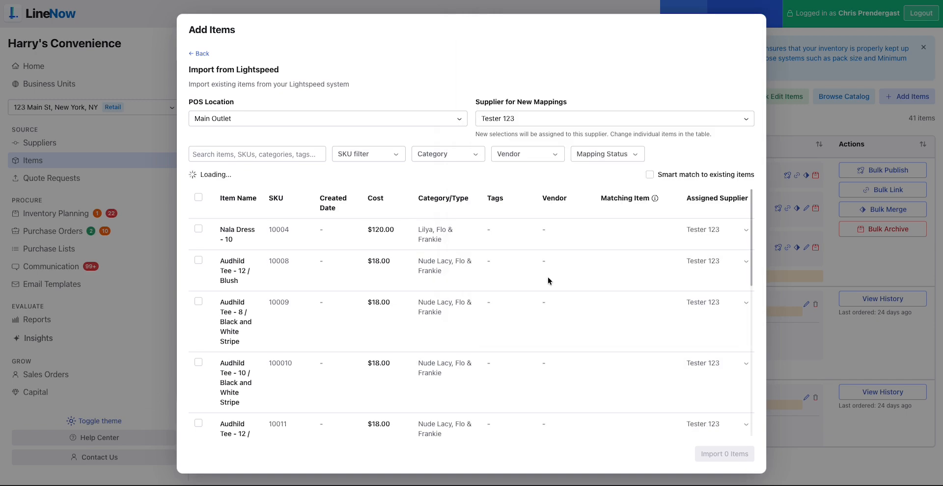
{"action": "left_click", "coordinate": [201, 197]}
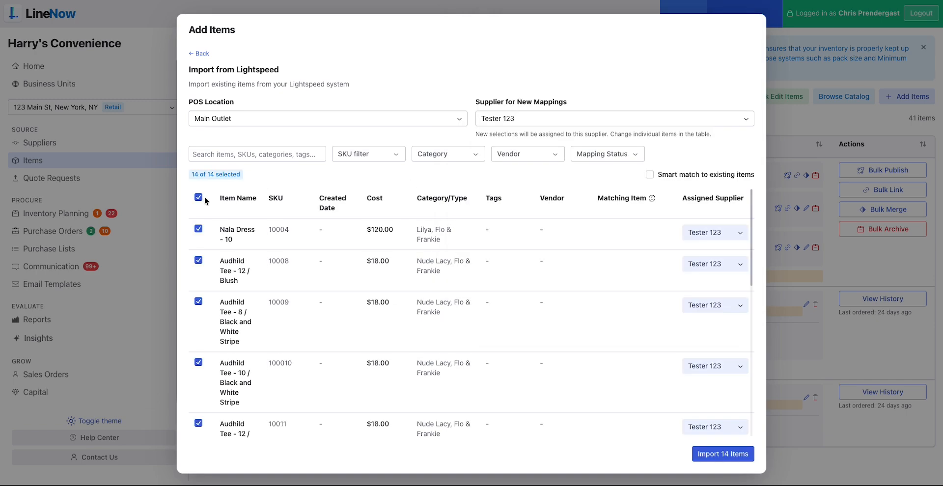
{"action": "scroll", "coordinate": [350, 302], "scroll_direction": "down", "scroll_amount": 10}
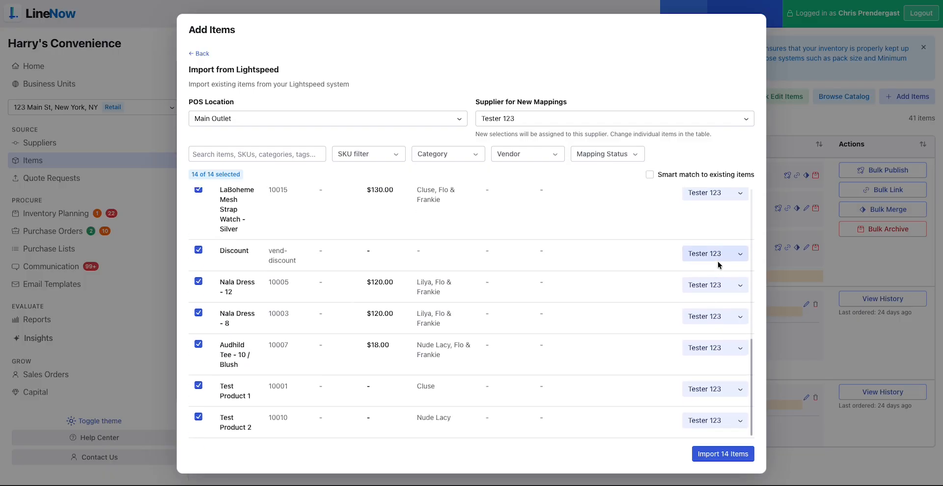
{"action": "scroll", "coordinate": [592, 194], "scroll_direction": "up", "scroll_amount": 5}
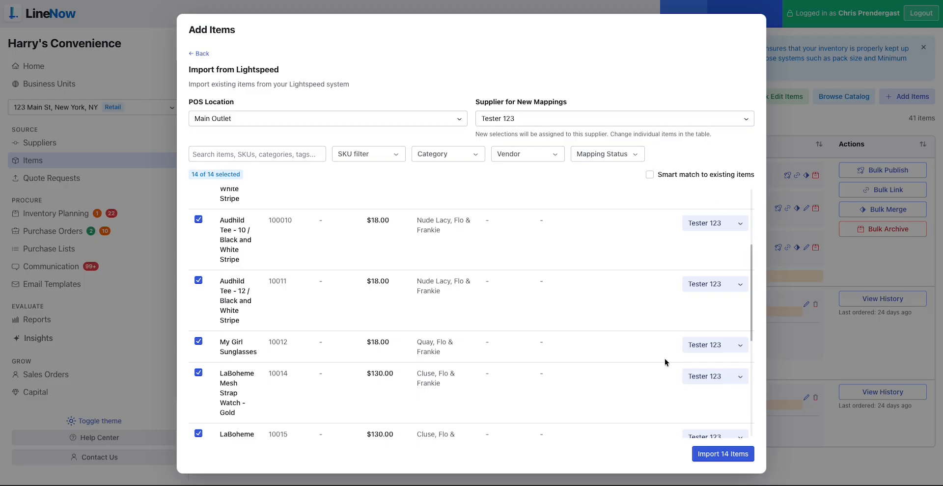
{"action": "left_click", "coordinate": [726, 455]}
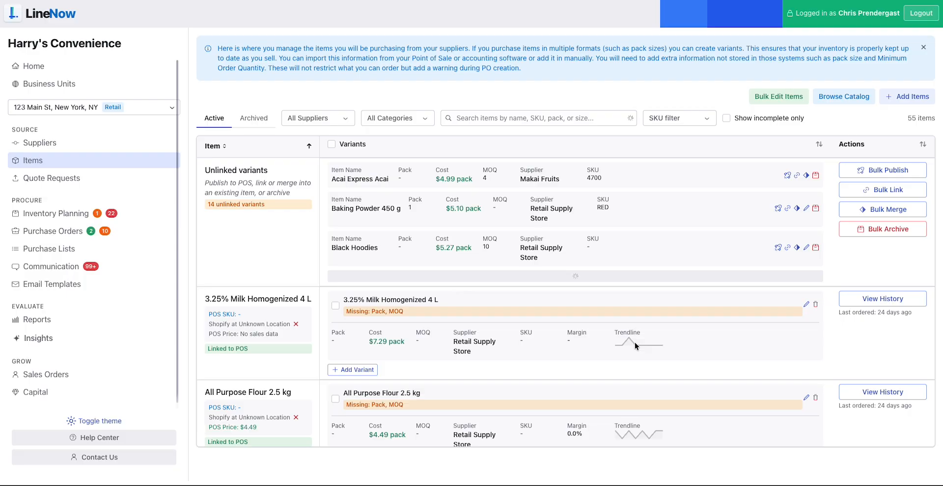
Filter the active items list by the supplier Tester 123.
{"action": "left_click", "coordinate": [322, 118]}
{"action": "scroll", "coordinate": [334, 223], "scroll_direction": "down", "scroll_amount": 3}
{"action": "scroll", "coordinate": [334, 224], "scroll_direction": "down", "scroll_amount": 2}
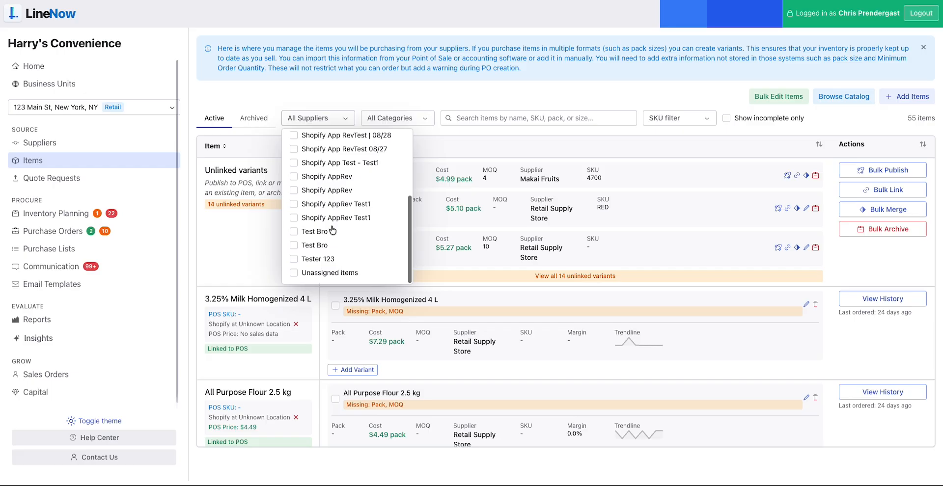
{"action": "left_click", "coordinate": [323, 253]}
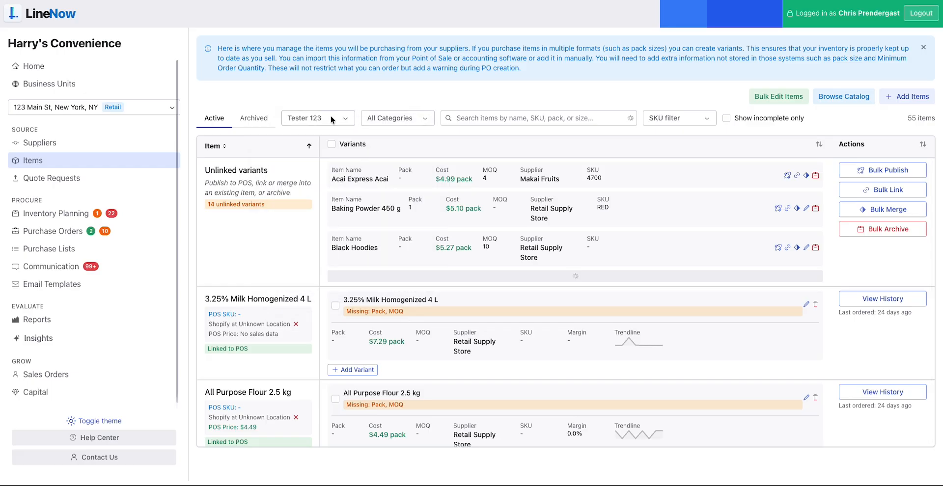
{"action": "scroll", "coordinate": [606, 329], "scroll_direction": "down", "scroll_amount": 2}
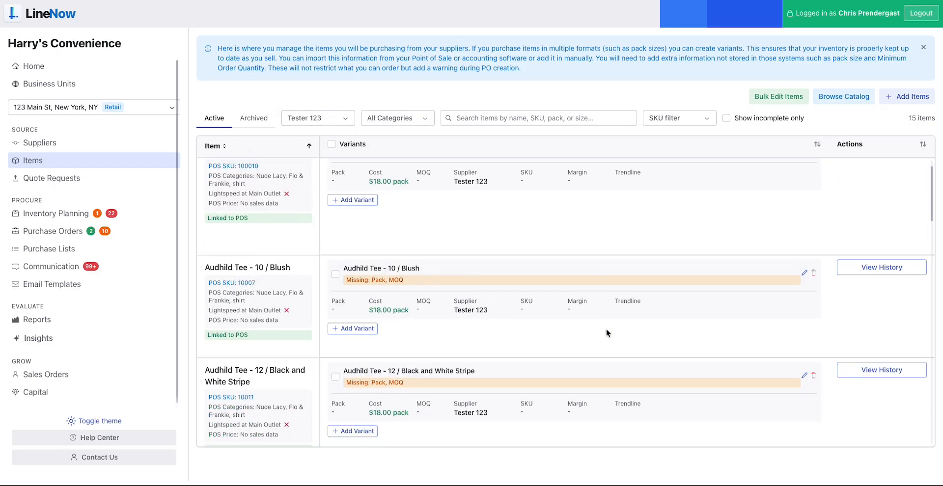
{"action": "scroll", "coordinate": [305, 238], "scroll_direction": "up", "scroll_amount": 1}
Examine the POS link status and the pack details of the imported Tester 123 items.
{"action": "triple_click", "coordinate": [225, 247]}
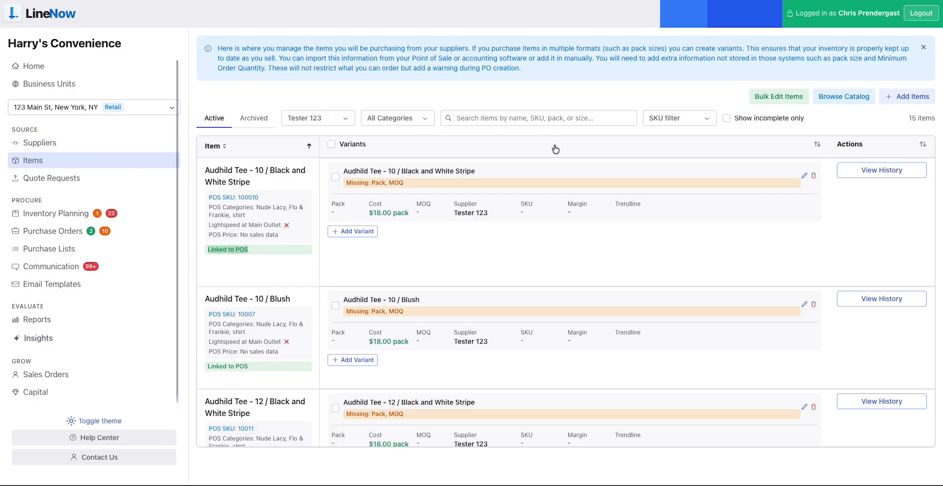
{"action": "scroll", "coordinate": [564, 312], "scroll_direction": "down", "scroll_amount": 3}
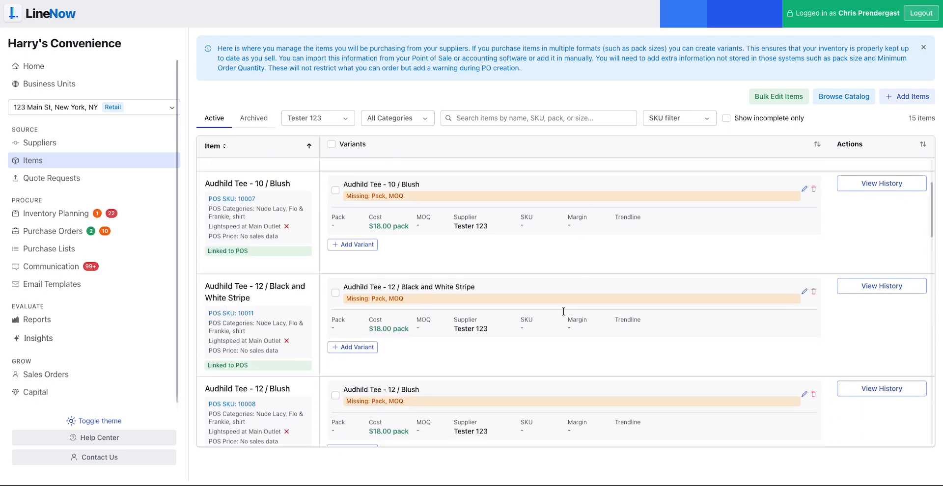
{"action": "scroll", "coordinate": [451, 232], "scroll_direction": "up", "scroll_amount": 3}
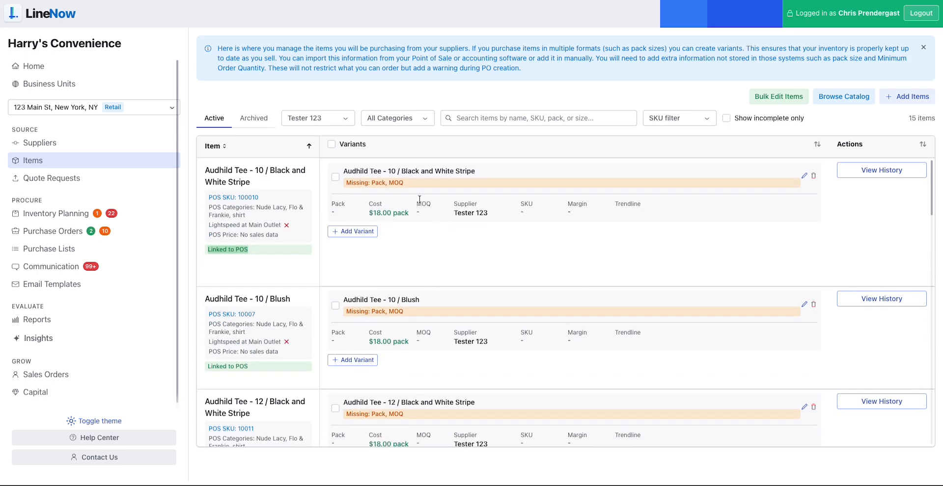
{"action": "double_click", "coordinate": [336, 205]}
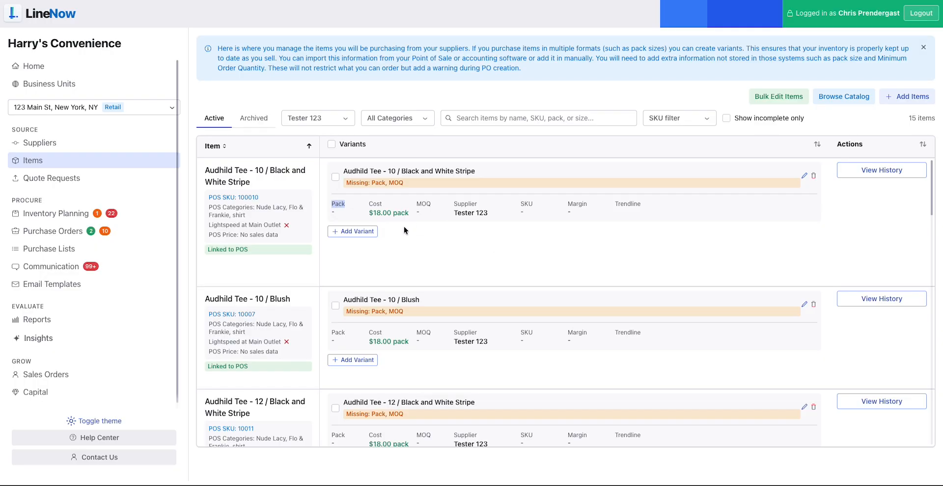
{"action": "left_click", "coordinate": [337, 203]}
{"action": "double_click", "coordinate": [337, 203]}
{"action": "left_click", "coordinate": [497, 278]}
Update the Audhild Tee - 10 / Black and White Stripe line item with a pack size of 1.
{"action": "left_click", "coordinate": [805, 176]}
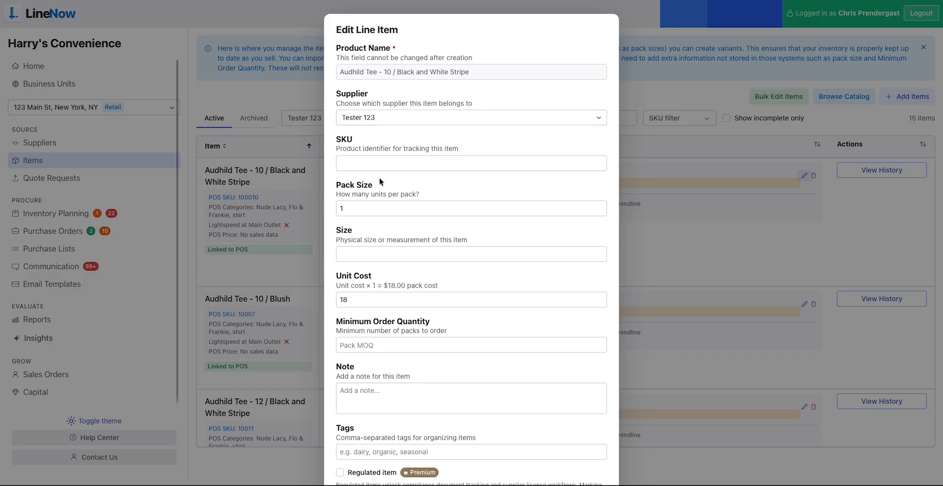
{"action": "scroll", "coordinate": [472, 344], "scroll_direction": "down", "scroll_amount": 3}
{"action": "left_click", "coordinate": [576, 437]}
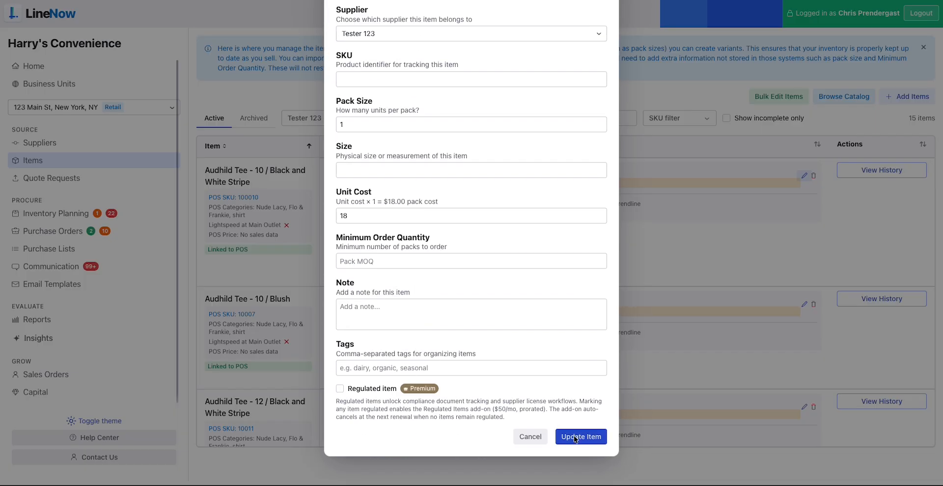
{"action": "left_click", "coordinate": [575, 436]}
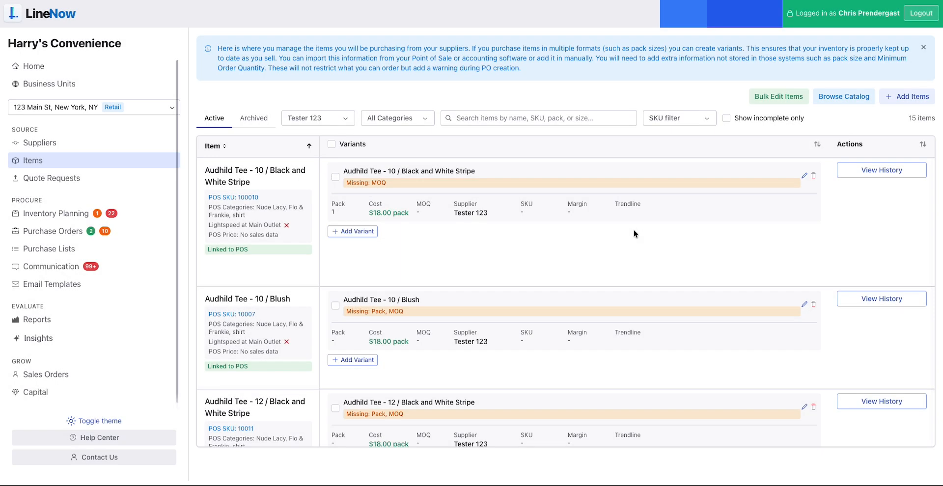
Create a pack variant of Audhild Tee - 10 / Black and White Stripe from supplier Amazon with pack size 12.
{"action": "left_click", "coordinate": [360, 232]}
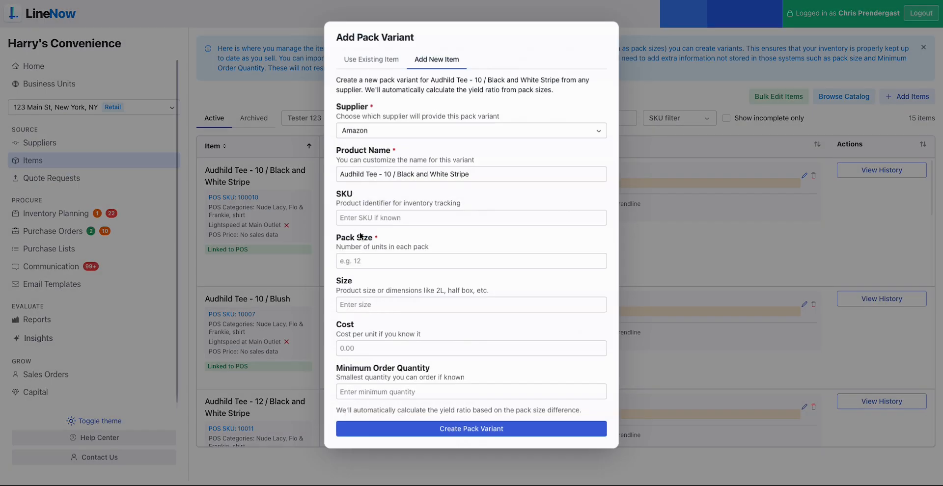
{"action": "left_click", "coordinate": [376, 262]}
{"action": "type", "text": "12"}
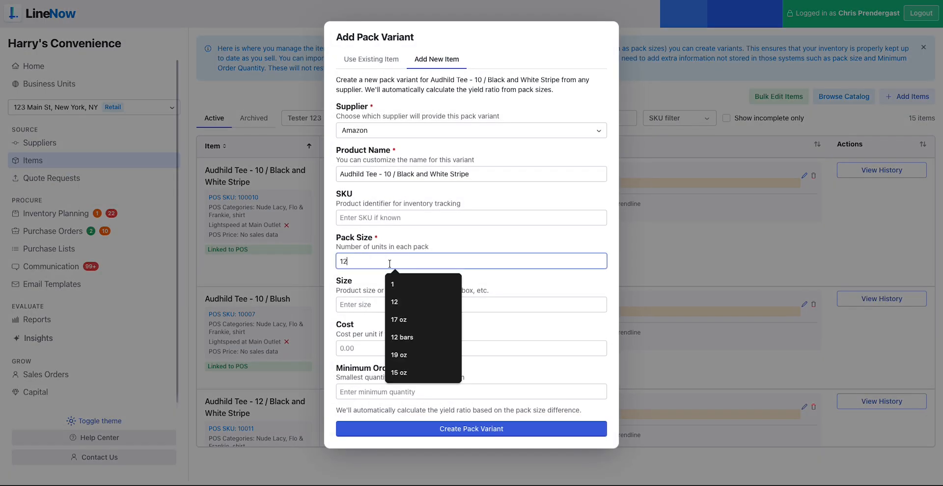
{"action": "left_click", "coordinate": [578, 290]}
{"action": "left_click", "coordinate": [486, 429]}
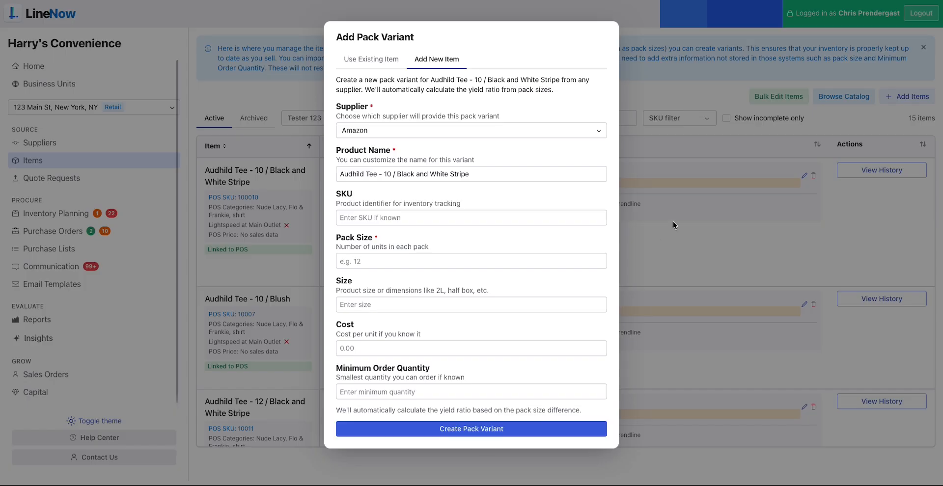
Go to the Suppliers page and start adding suppliers by importing from Lightspeed Retail.
{"action": "left_click", "coordinate": [40, 145]}
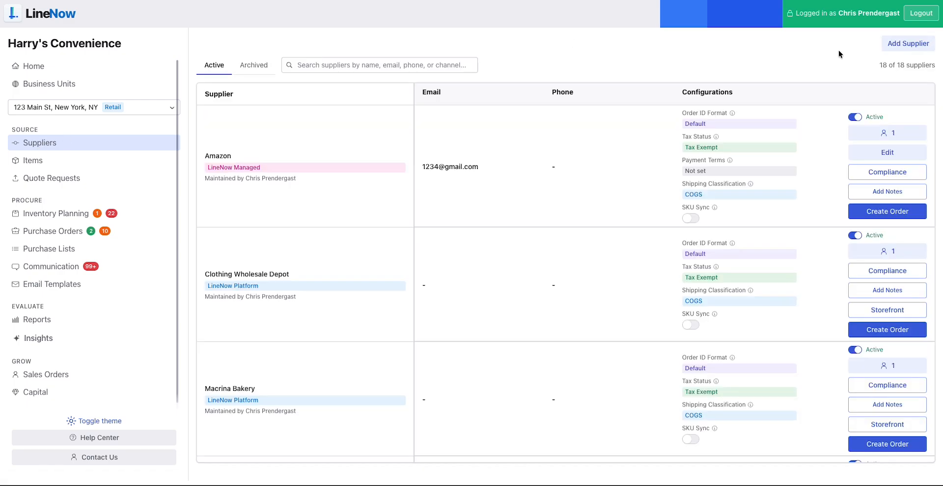
{"action": "left_click", "coordinate": [908, 44]}
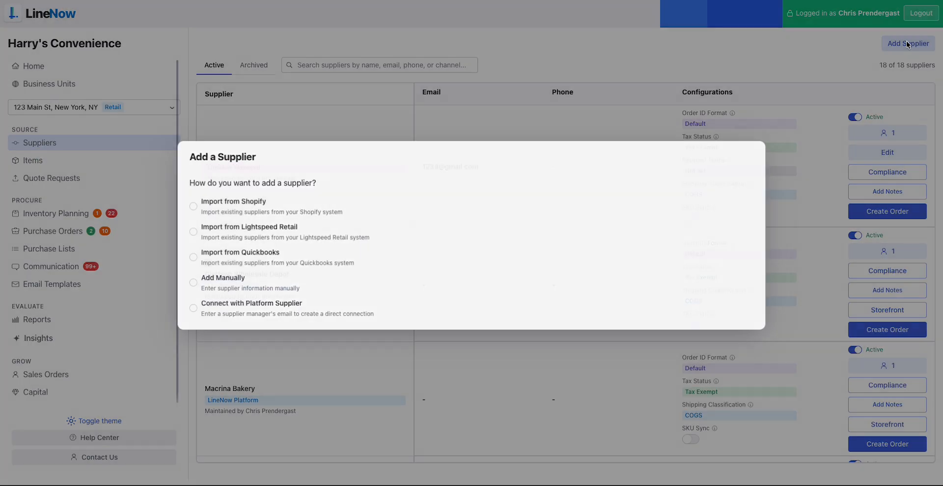
{"action": "left_click", "coordinate": [238, 229]}
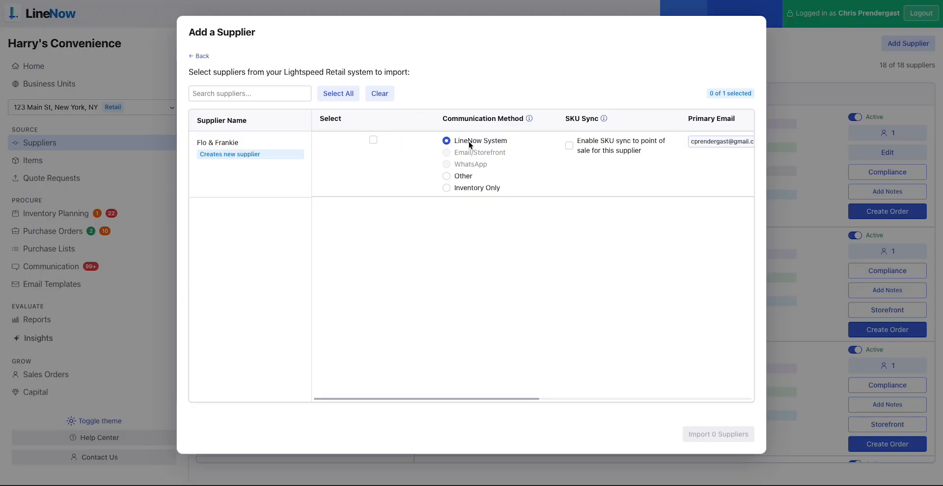
Import the supplier Flo & Frankie with LineNow System as its communication method and locate it in the supplier list.
{"action": "triple_click", "coordinate": [468, 143]}
{"action": "left_click", "coordinate": [726, 168]}
{"action": "left_click", "coordinate": [373, 140]}
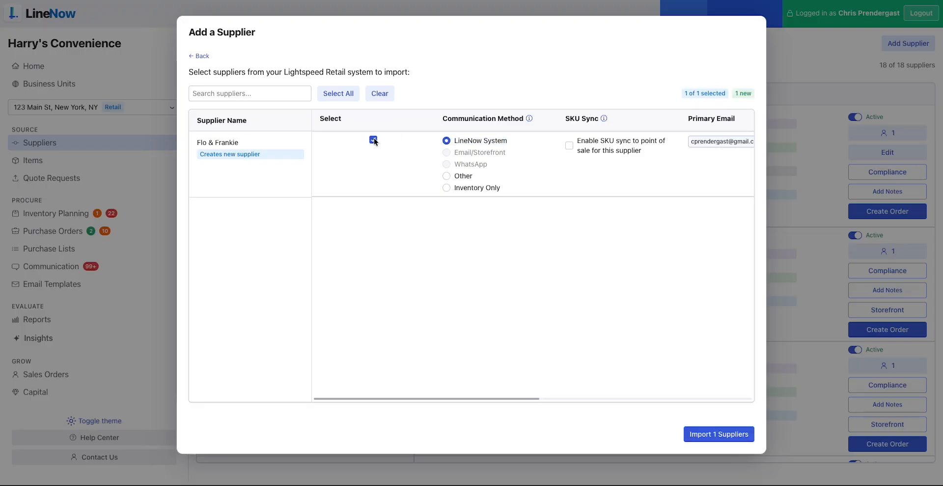
{"action": "left_click", "coordinate": [710, 434]}
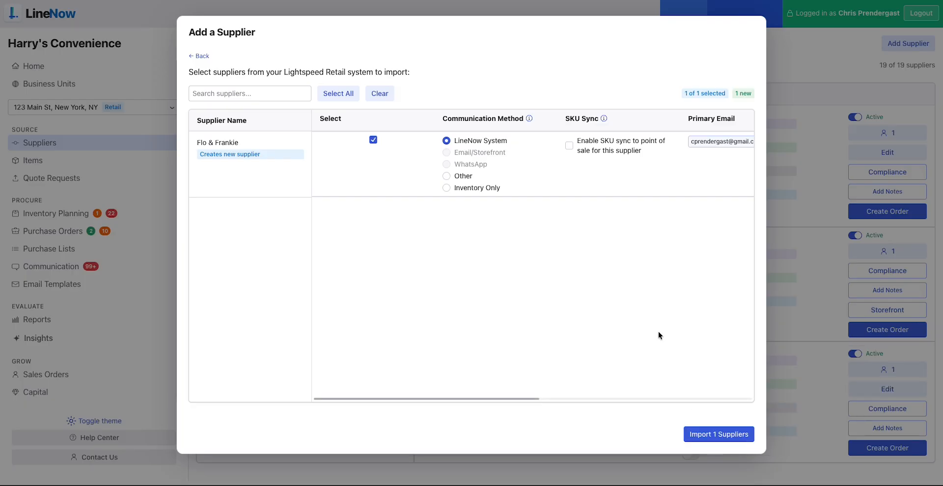
{"action": "scroll", "coordinate": [769, 183], "scroll_direction": "down", "scroll_amount": 5}
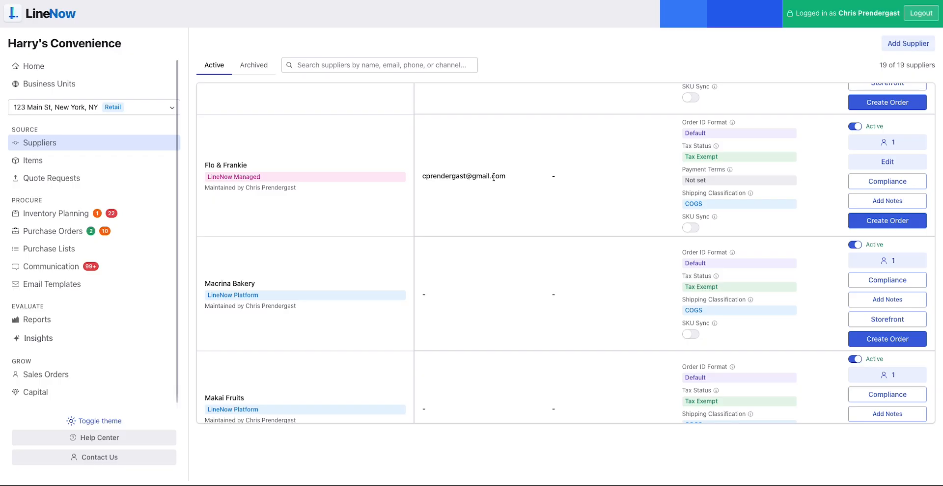
Open the compliance details of the Charlie's Produce supplier.
{"action": "scroll", "coordinate": [494, 178], "scroll_direction": "up", "scroll_amount": 1}
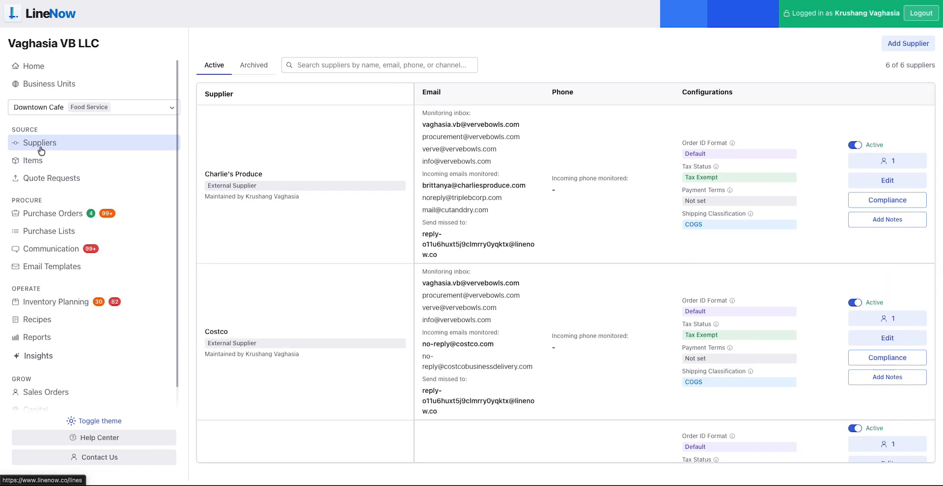
{"action": "left_click", "coordinate": [887, 202]}
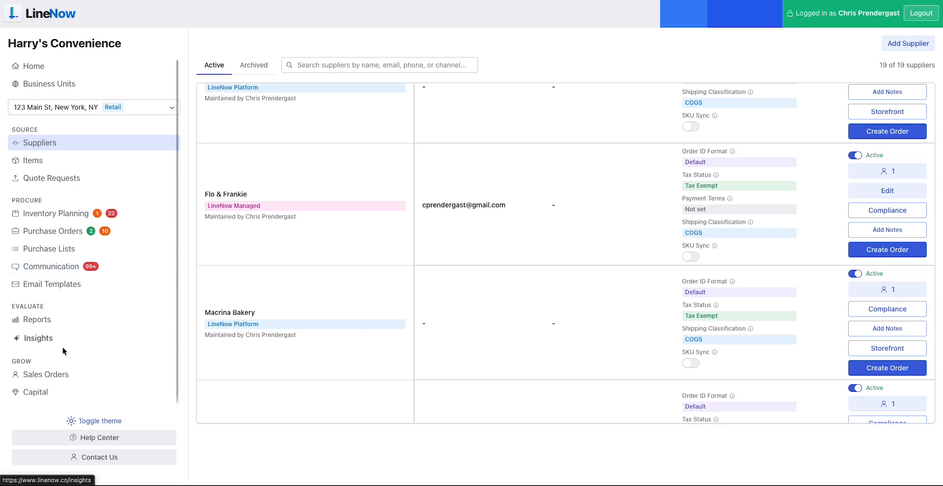
Open Inventory Planning and examine the current inventory columns from stock and usage through order frequency, safety factors, sales and margin.
{"action": "left_click", "coordinate": [56, 213]}
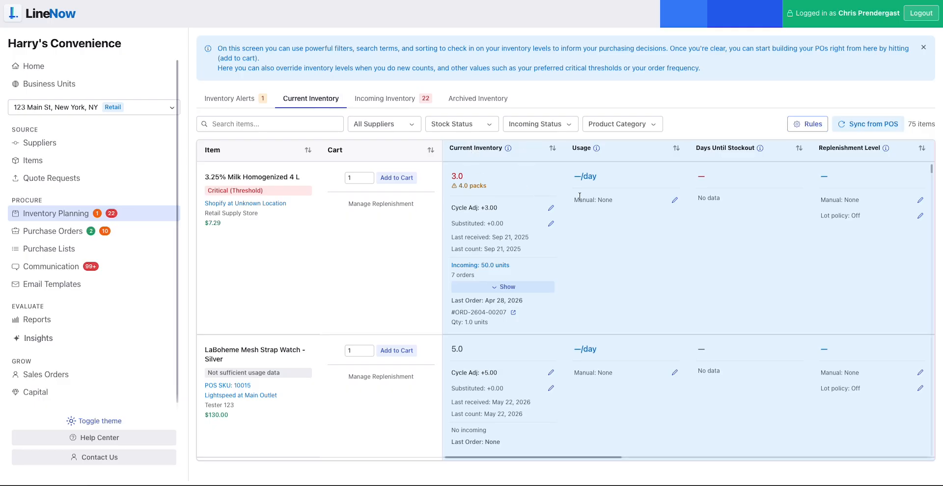
{"action": "scroll", "coordinate": [618, 196], "scroll_direction": "right", "scroll_amount": 5}
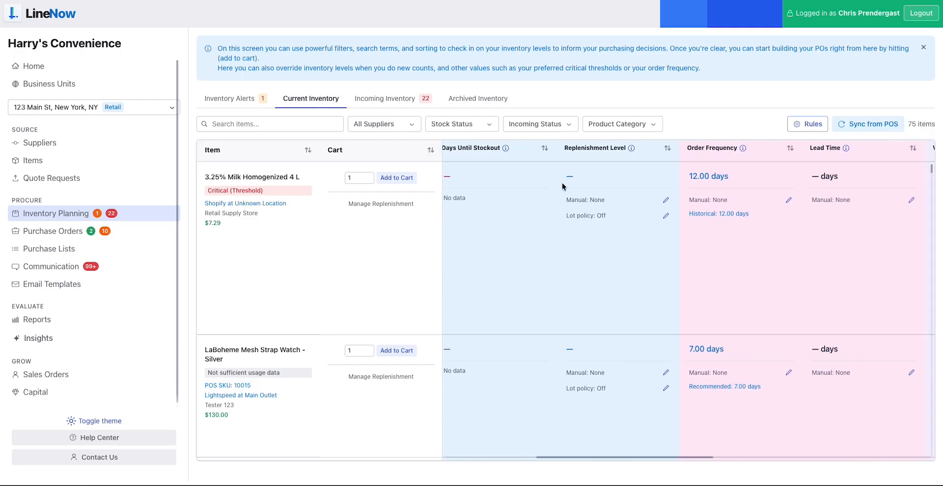
{"action": "scroll", "coordinate": [639, 204], "scroll_direction": "right", "scroll_amount": 2}
{"action": "scroll", "coordinate": [639, 205], "scroll_direction": "right", "scroll_amount": 10}
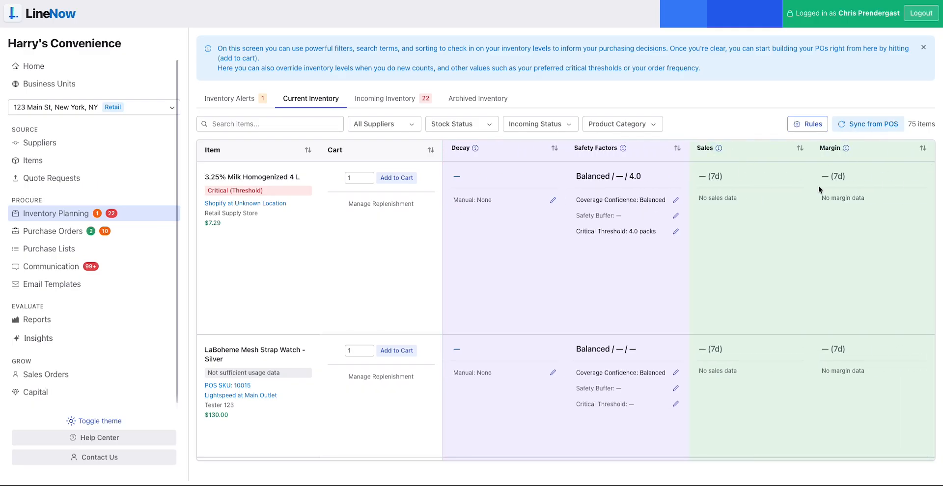
{"action": "scroll", "coordinate": [819, 186], "scroll_direction": "left", "scroll_amount": 1}
{"action": "scroll", "coordinate": [809, 194], "scroll_direction": "left", "scroll_amount": 10}
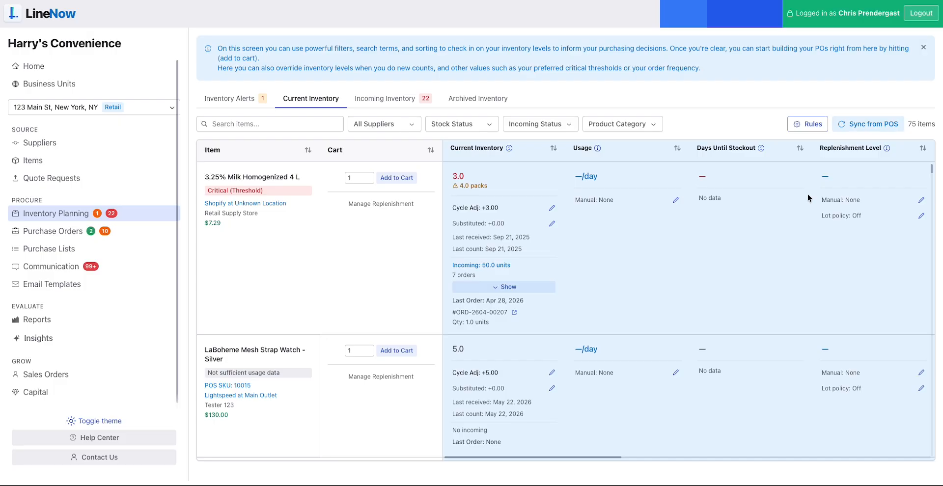
Look through the supplier options available for filtering the current inventory, leaving all suppliers included.
{"action": "left_click", "coordinate": [363, 124]}
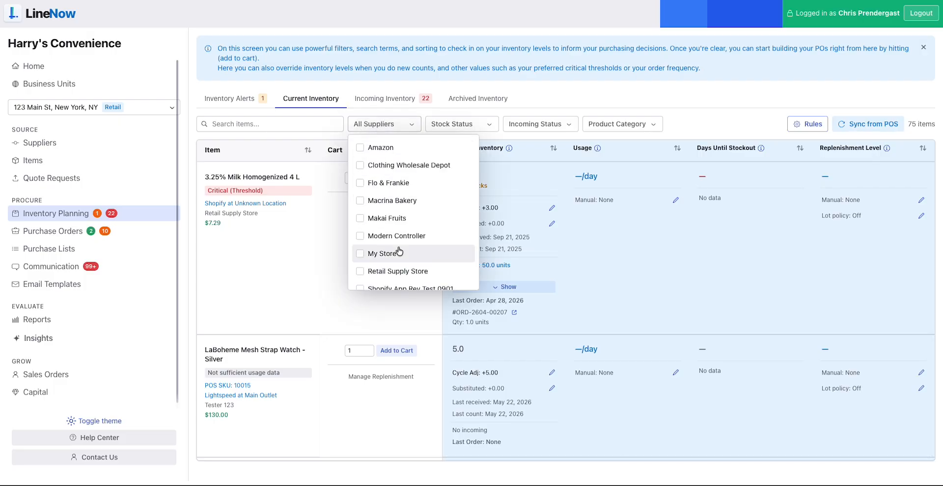
{"action": "scroll", "coordinate": [407, 267], "scroll_direction": "down", "scroll_amount": 4}
{"action": "scroll", "coordinate": [407, 266], "scroll_direction": "down", "scroll_amount": 2}
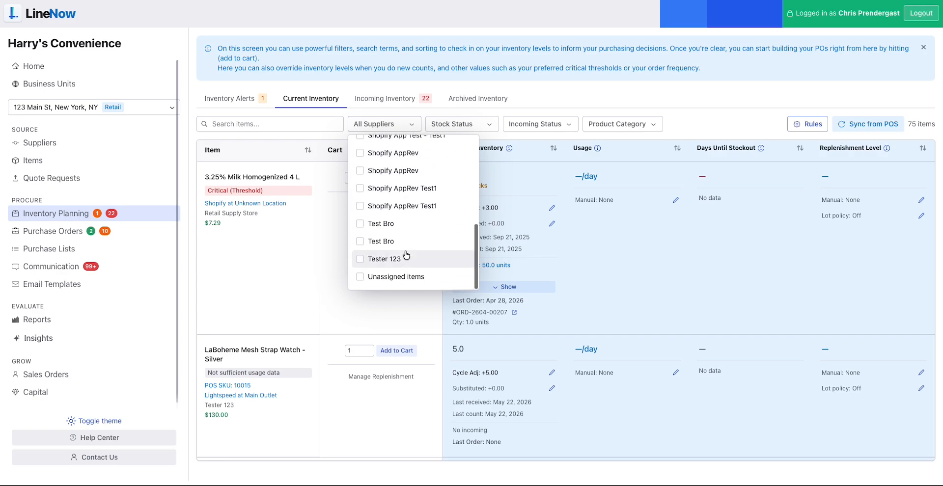
{"action": "left_click", "coordinate": [299, 260]}
Filter the current inventory by stock status to Low Stock and Critical Stock.
{"action": "left_click", "coordinate": [483, 125]}
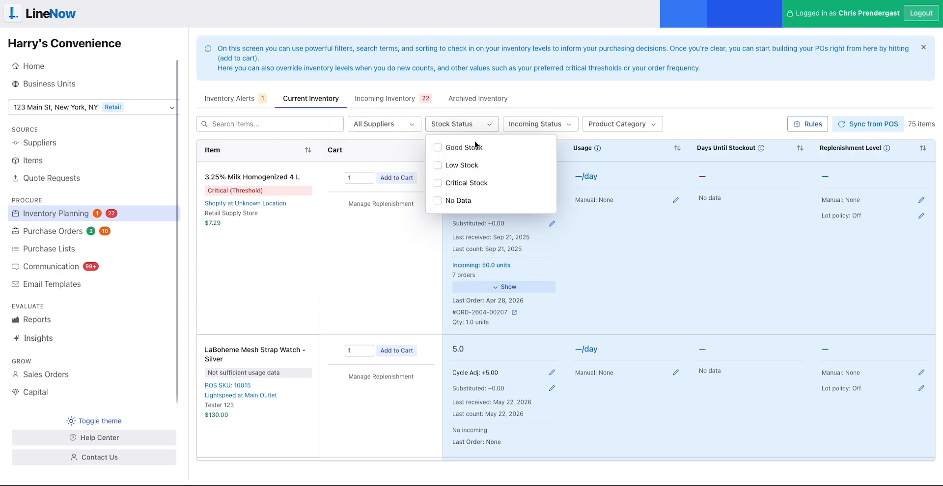
{"action": "left_click", "coordinate": [464, 167]}
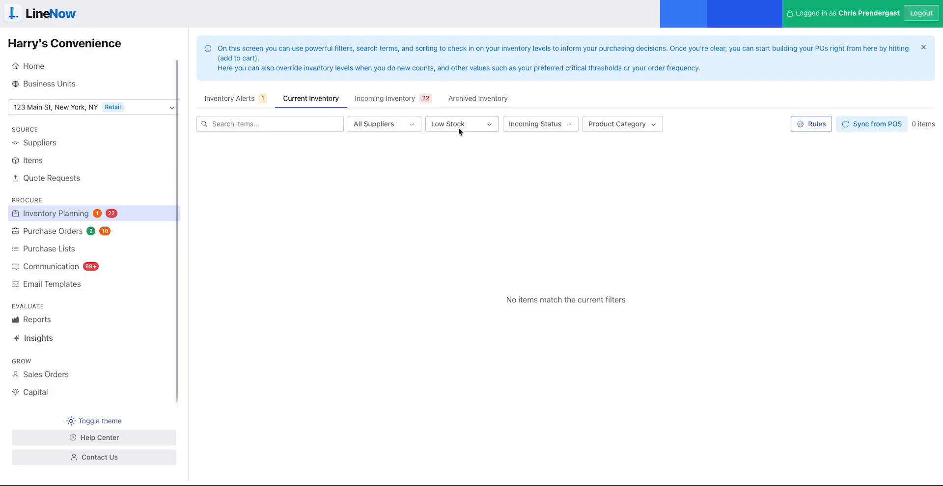
{"action": "left_click", "coordinate": [458, 128]}
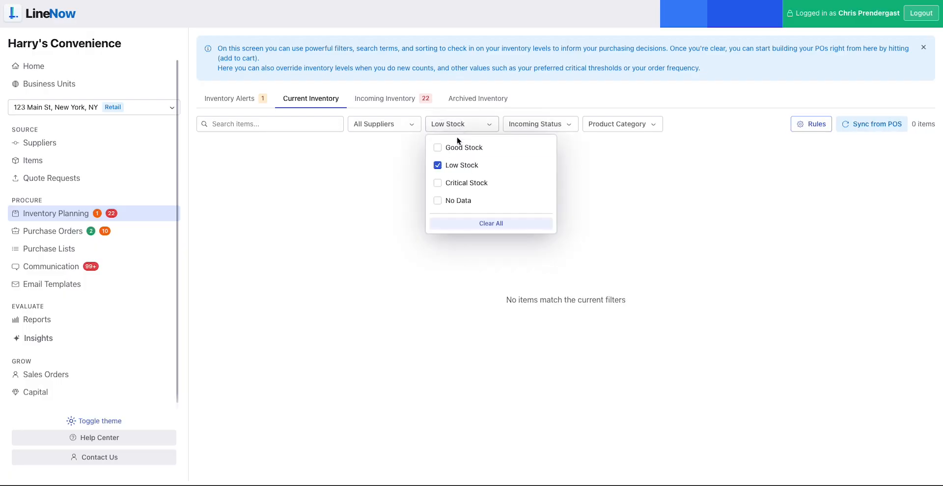
{"action": "left_click", "coordinate": [438, 180]}
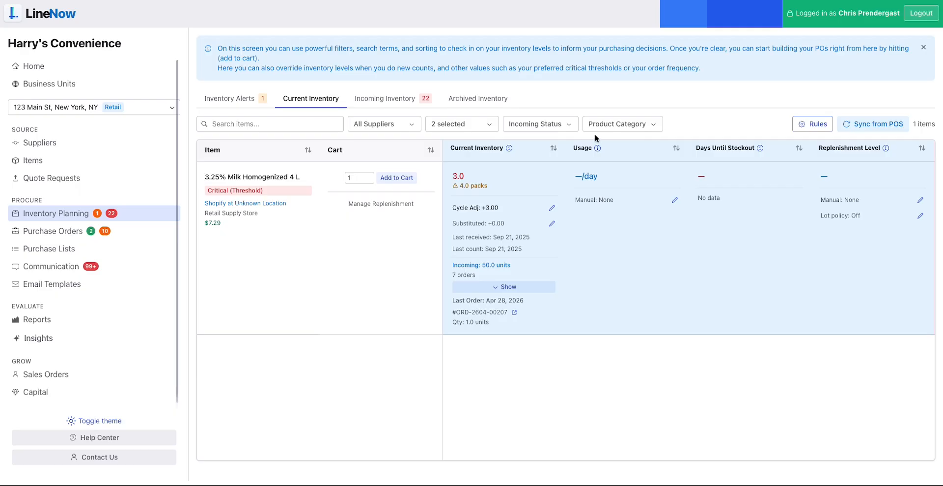
Look at the incoming status and product category filter options without applying any.
{"action": "left_click", "coordinate": [562, 128]}
{"action": "left_click", "coordinate": [658, 123]}
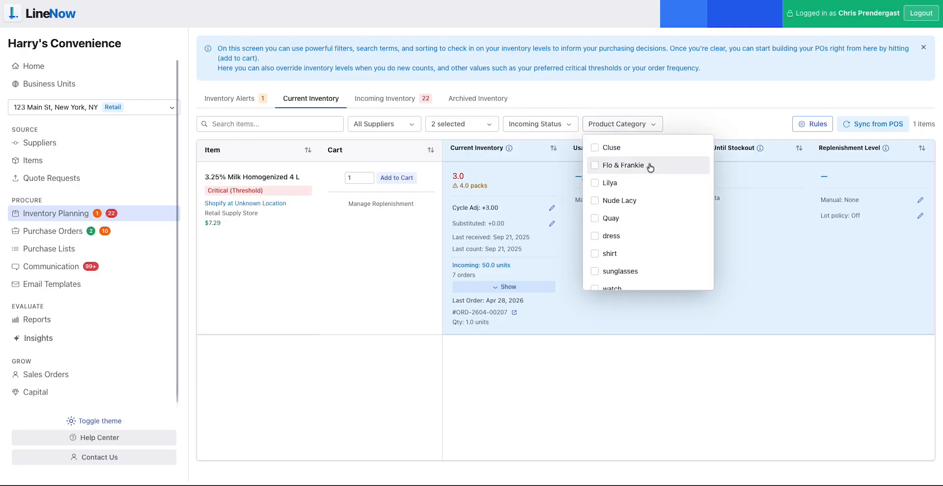
{"action": "left_click", "coordinate": [709, 126]}
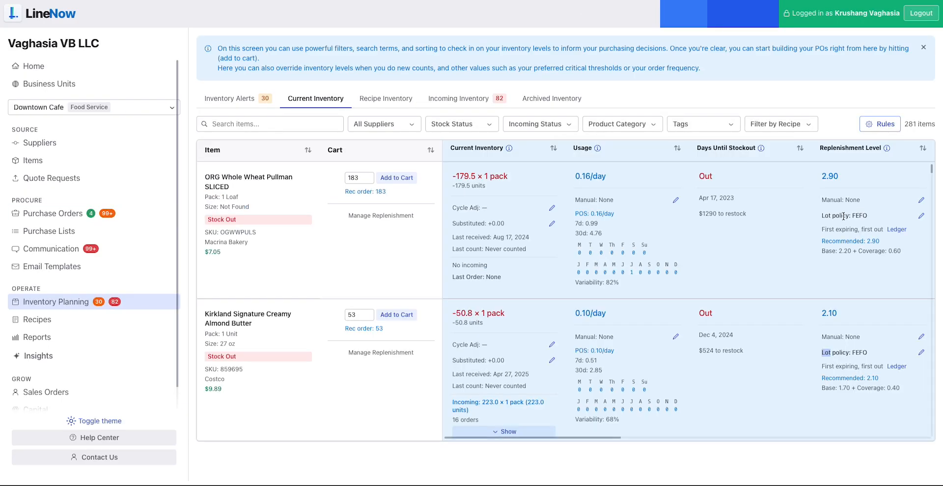
Review the lot policy and lot tracking settings of ORG Whole Wheat Pullman SLICED without saving changes.
{"action": "triple_click", "coordinate": [852, 218]}
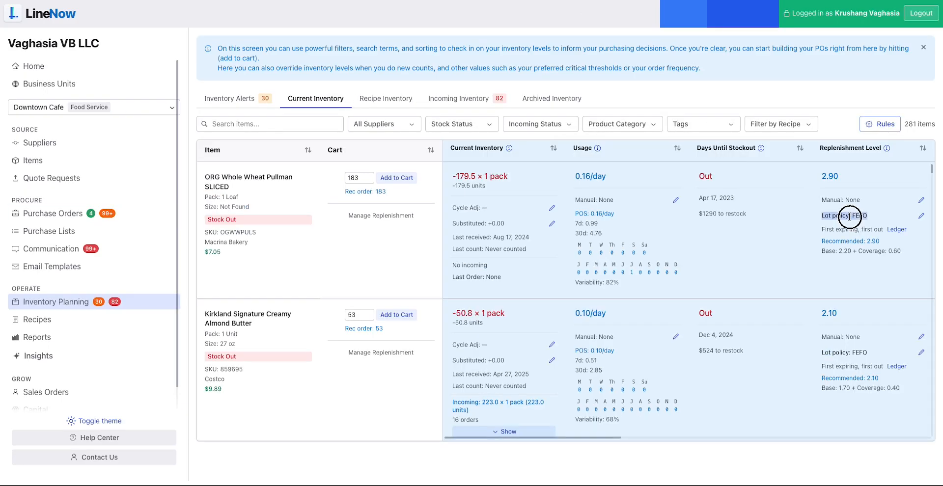
{"action": "left_click", "coordinate": [920, 202]}
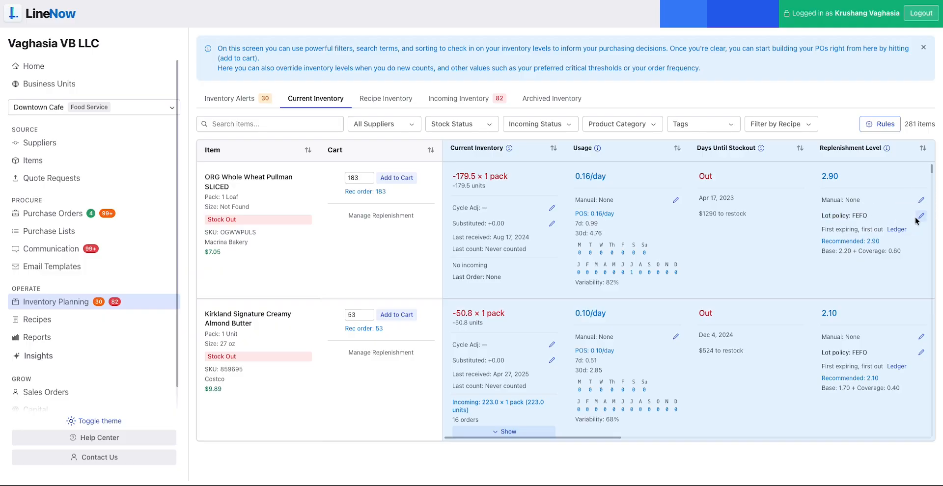
{"action": "left_click", "coordinate": [921, 216]}
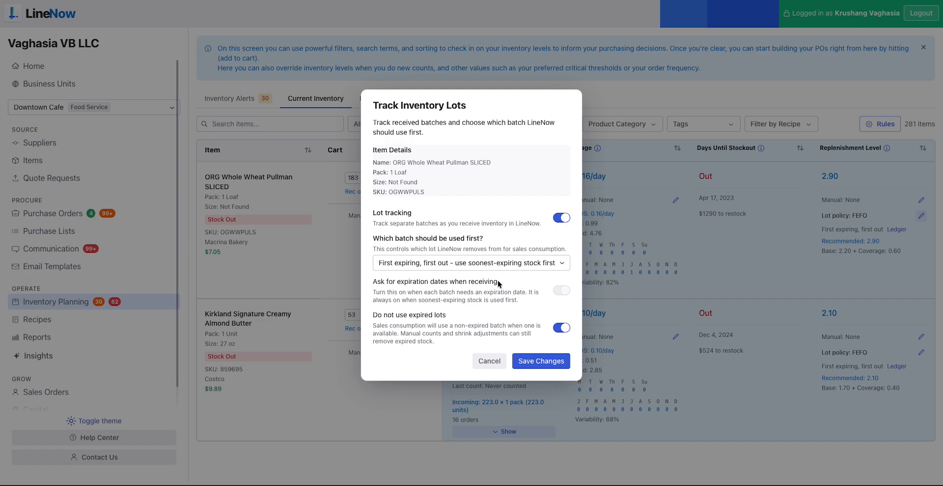
{"action": "left_click", "coordinate": [489, 362]}
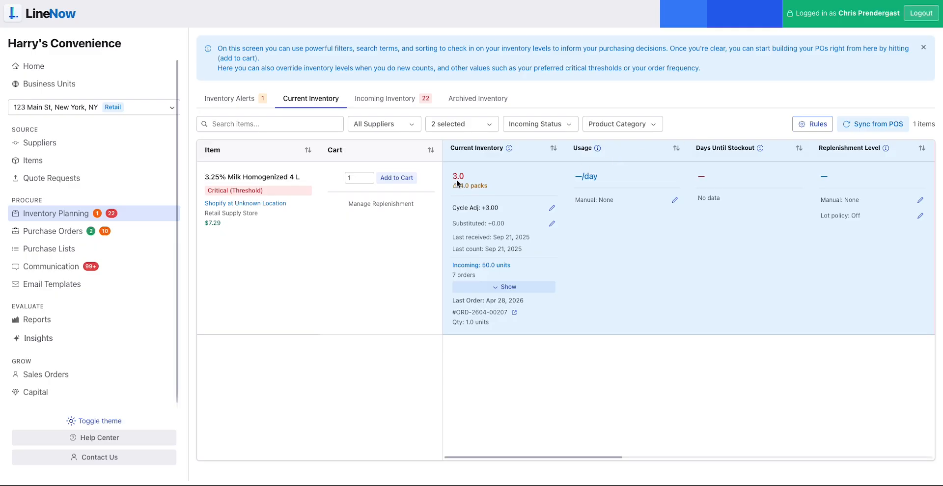
Add 3.25% Milk Homogenized 4 L to the cart with a quantity of 10.
{"action": "left_click_drag", "start_coordinate": [479, 182], "coordinate": [464, 184]}
{"action": "left_click", "coordinate": [474, 185]}
{"action": "left_click", "coordinate": [359, 179]}
{"action": "type", "text": "0"}
{"action": "left_click", "coordinate": [387, 262]}
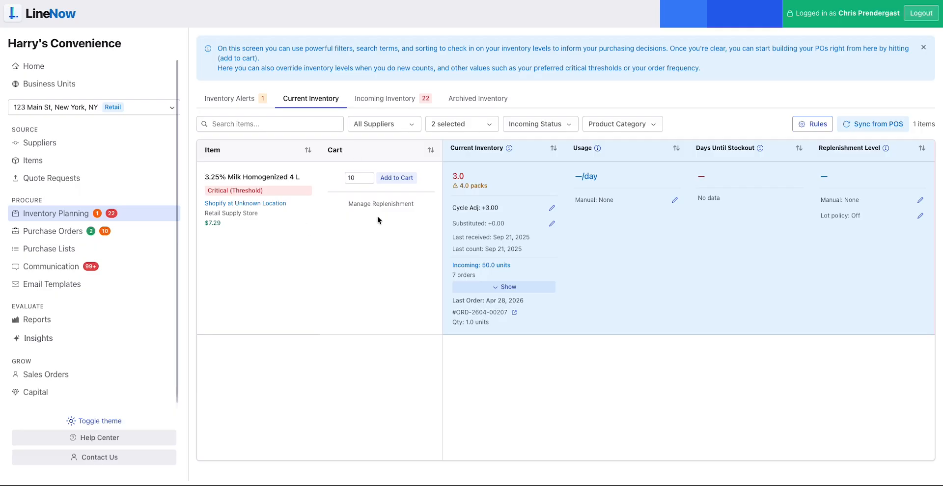
{"action": "left_click", "coordinate": [389, 180]}
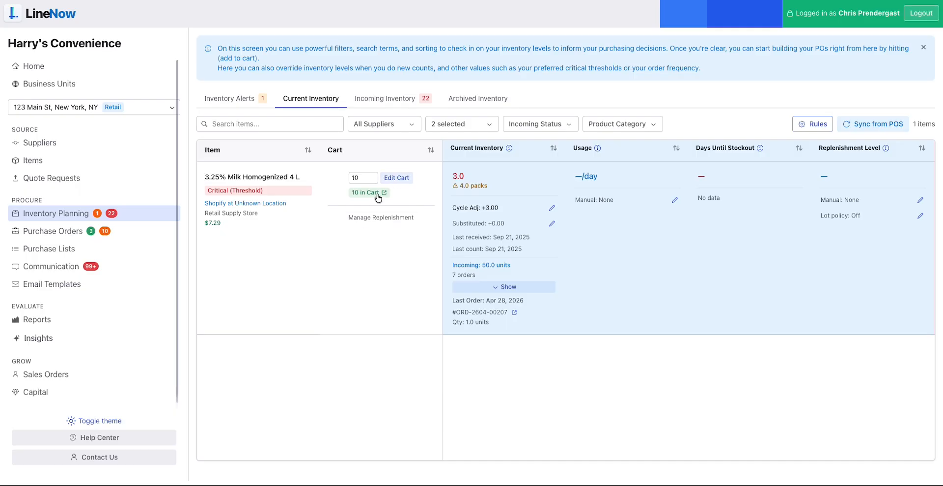
Open the milk's supplier cart and add 5 packs of DX Henshin Belt Gavv and 5 units of Blue Caps to the order.
{"action": "triple_click", "coordinate": [233, 215]}
{"action": "left_click", "coordinate": [361, 193]}
{"action": "scroll", "coordinate": [679, 367], "scroll_direction": "down", "scroll_amount": 5}
{"action": "scroll", "coordinate": [679, 367], "scroll_direction": "up", "scroll_amount": 4}
{"action": "scroll", "coordinate": [645, 357], "scroll_direction": "down", "scroll_amount": 2}
{"action": "scroll", "coordinate": [644, 356], "scroll_direction": "down", "scroll_amount": 2}
{"action": "left_click", "coordinate": [604, 319]}
{"action": "type", "text": "5"}
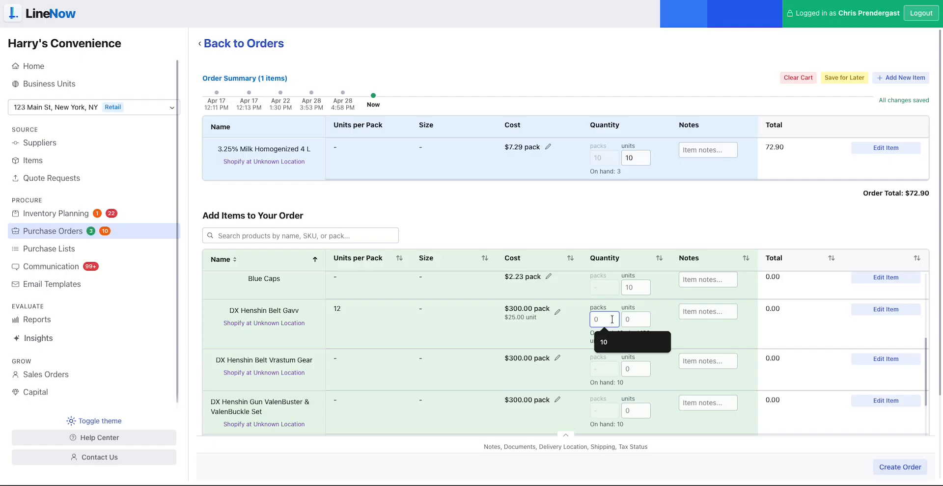
{"action": "left_click", "coordinate": [637, 337]}
{"action": "type", "text": "5"}
{"action": "left_click", "coordinate": [677, 289]}
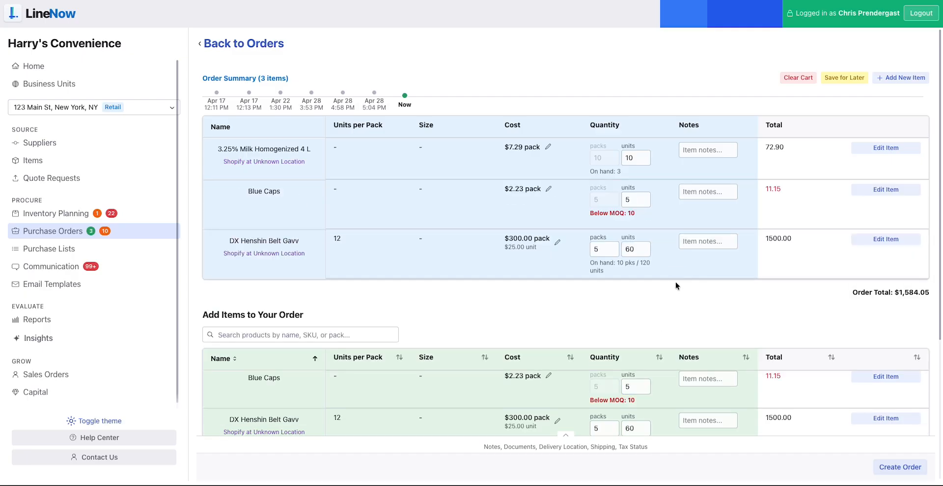
Set the Blue Caps quantity to 10 units and review the order confirmation without submitting it.
{"action": "double_click", "coordinate": [638, 198]}
{"action": "type", "text": "10"}
{"action": "left_click", "coordinate": [688, 318]}
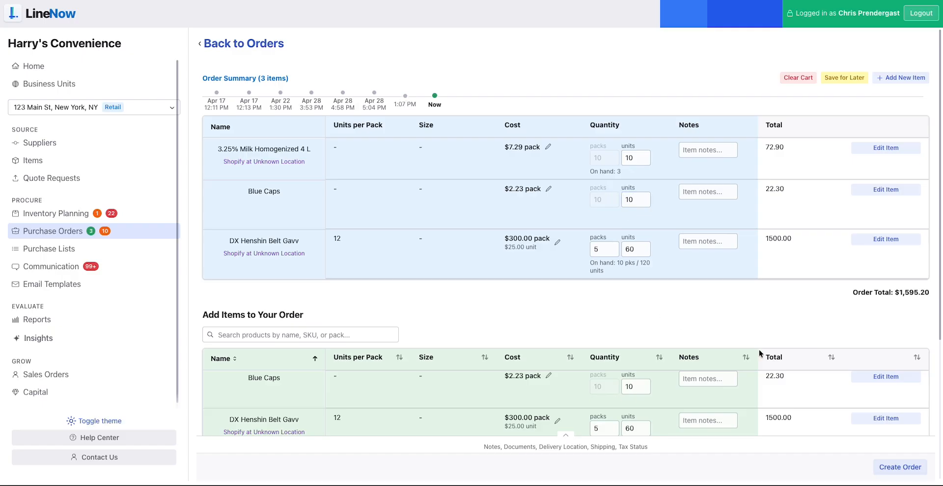
{"action": "left_click", "coordinate": [892, 465]}
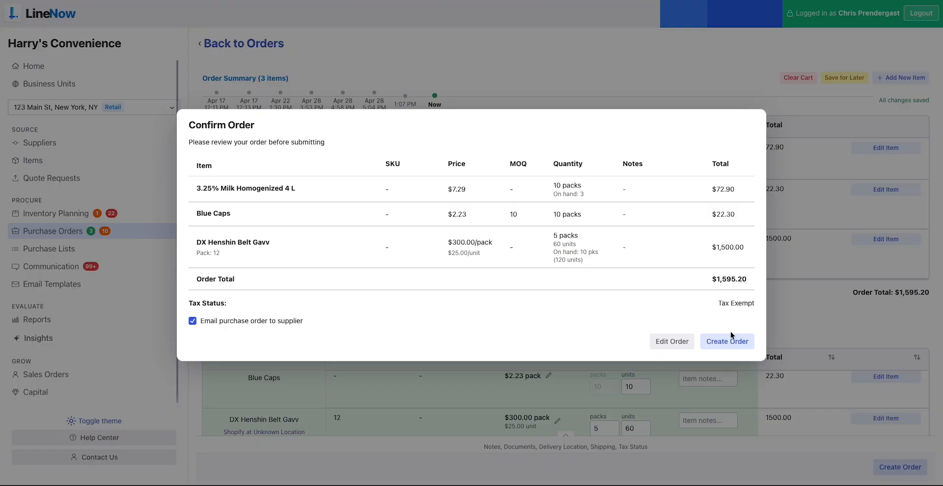
{"action": "left_click", "coordinate": [785, 318]}
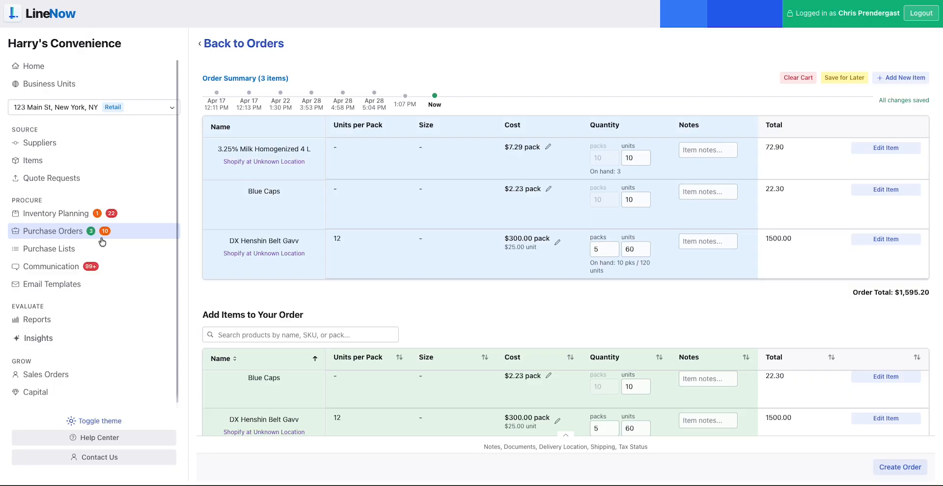
In Purchase Orders, list the pending orders of Retail Supply Store and open the 4/28/2026 order totaling $23.79.
{"action": "left_click", "coordinate": [61, 234]}
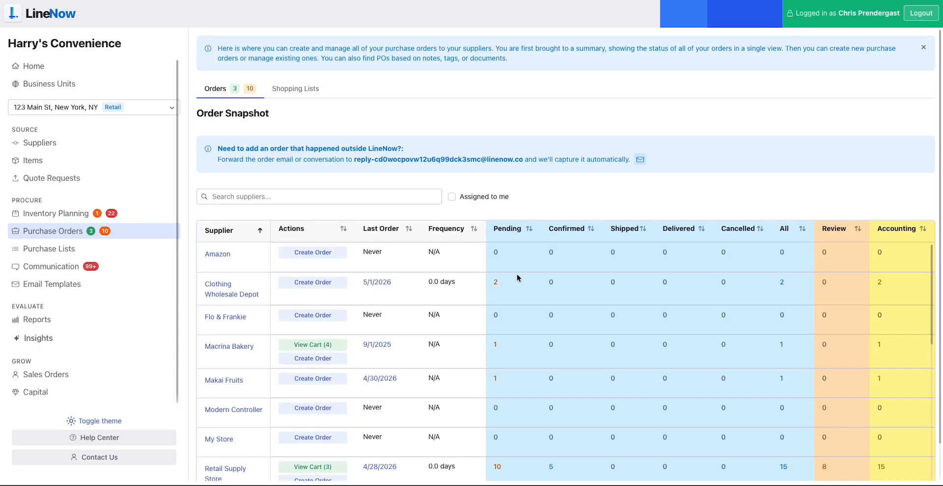
{"action": "scroll", "coordinate": [518, 278], "scroll_direction": "down", "scroll_amount": 2}
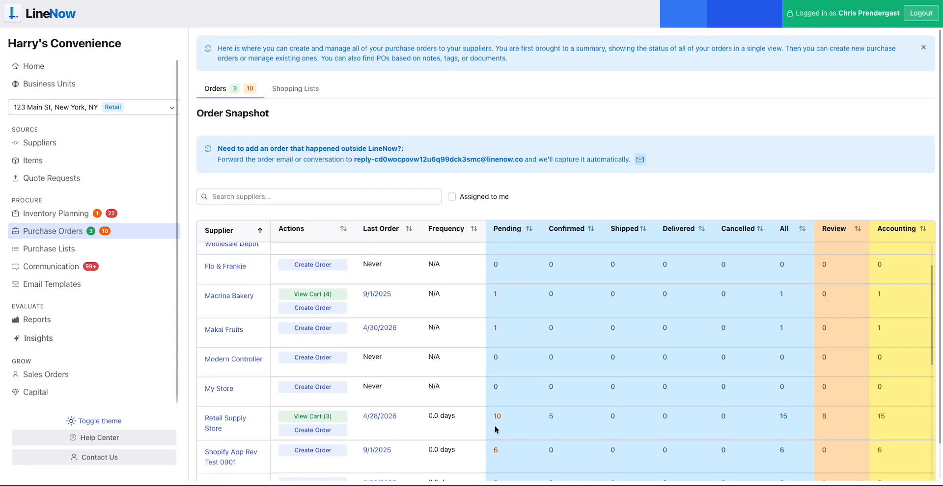
{"action": "left_click", "coordinate": [496, 416]}
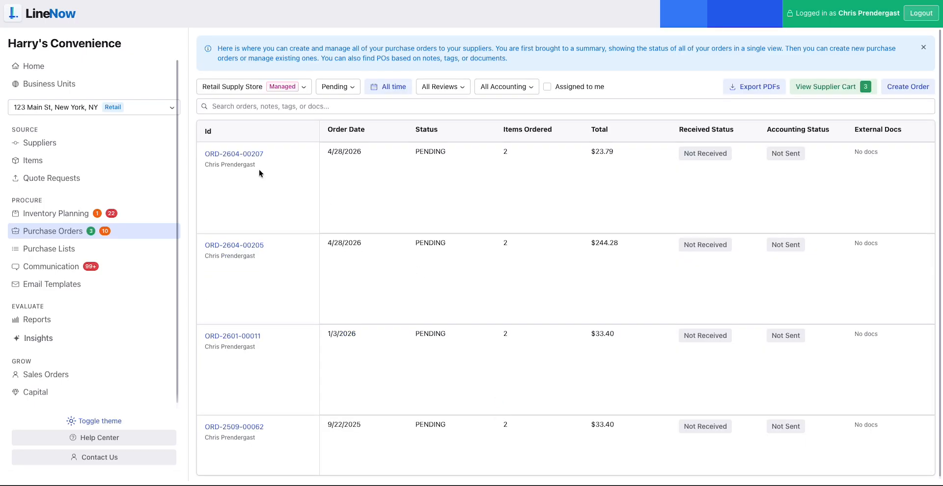
{"action": "left_click", "coordinate": [246, 154]}
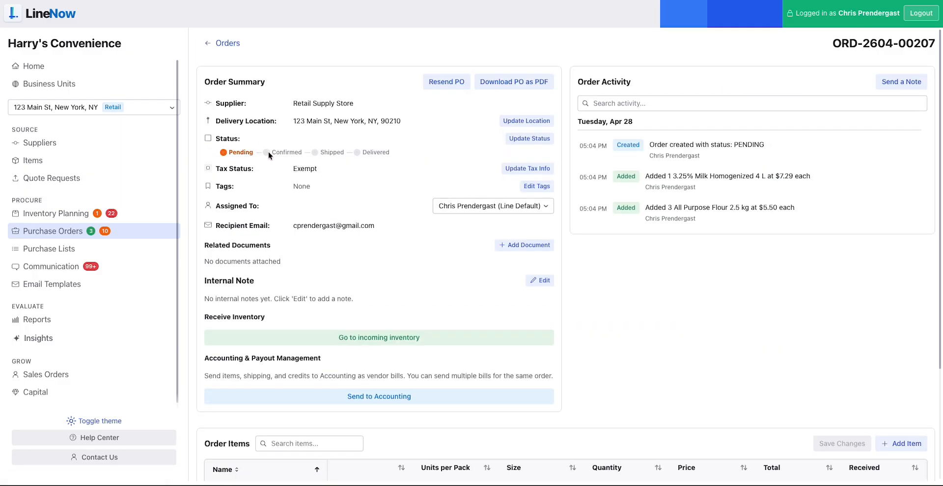
Review the order's status update dialog without changing the status, and examine its order items.
{"action": "left_click", "coordinate": [540, 139]}
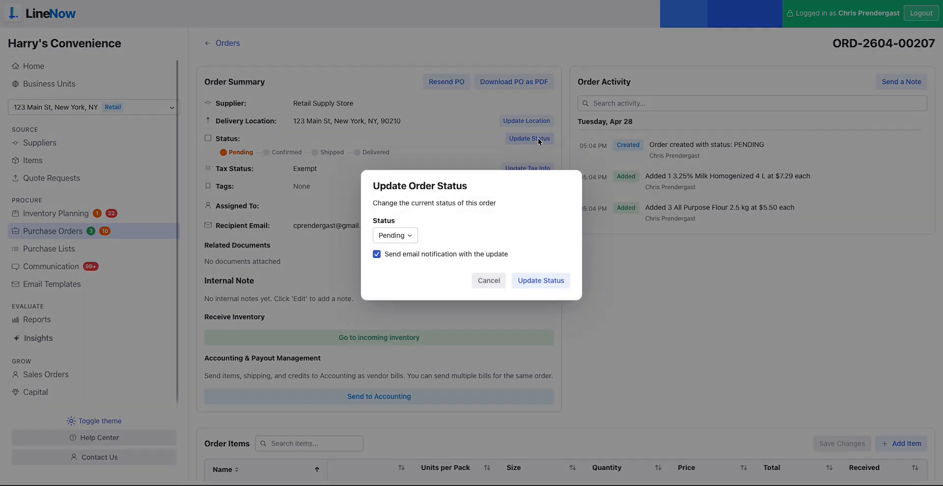
{"action": "left_click", "coordinate": [492, 279]}
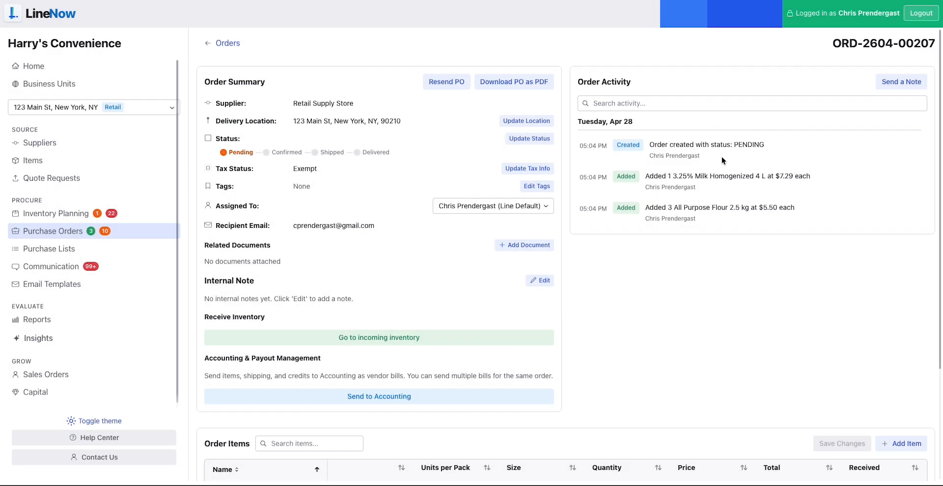
{"action": "scroll", "coordinate": [733, 272], "scroll_direction": "down", "scroll_amount": 3}
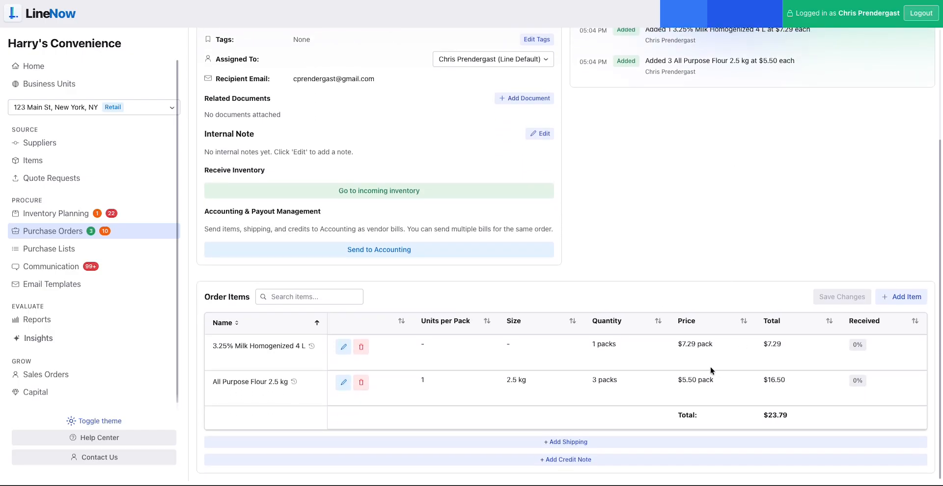
{"action": "scroll", "coordinate": [435, 361], "scroll_direction": "up", "scroll_amount": 3}
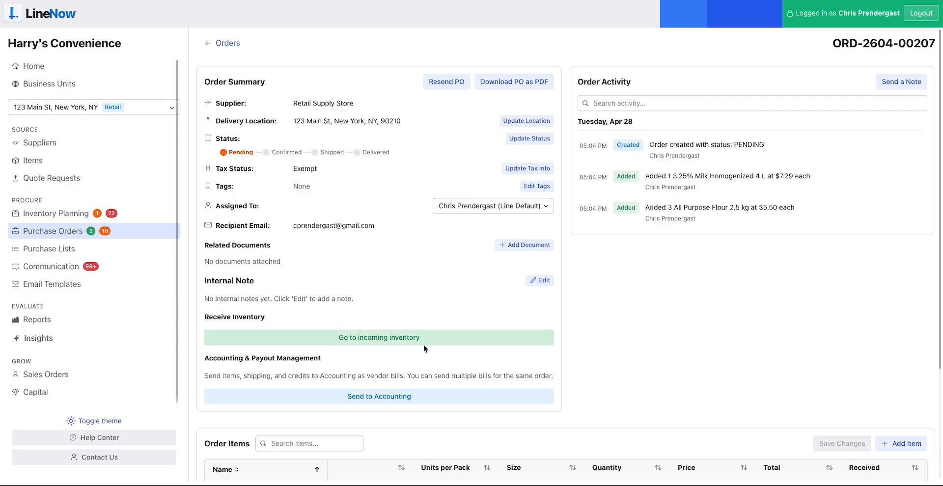
View the incoming inventory from the order and return to the purchase orders overview.
{"action": "left_click", "coordinate": [389, 339]}
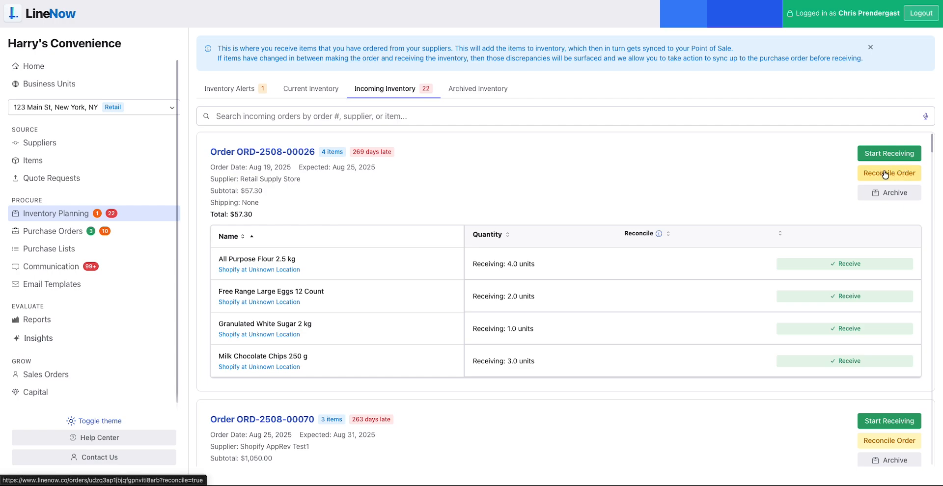
{"action": "left_click", "coordinate": [52, 235]}
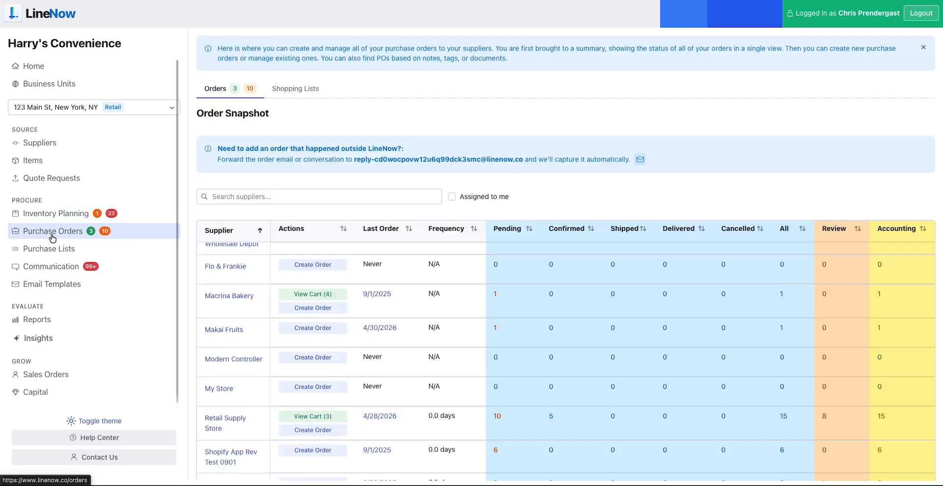
Examine the order snapshot, comparing each supplier's pending, confirmed, review and accounting columns.
{"action": "scroll", "coordinate": [646, 326], "scroll_direction": "down", "scroll_amount": 1}
{"action": "scroll", "coordinate": [646, 327], "scroll_direction": "up", "scroll_amount": 3}
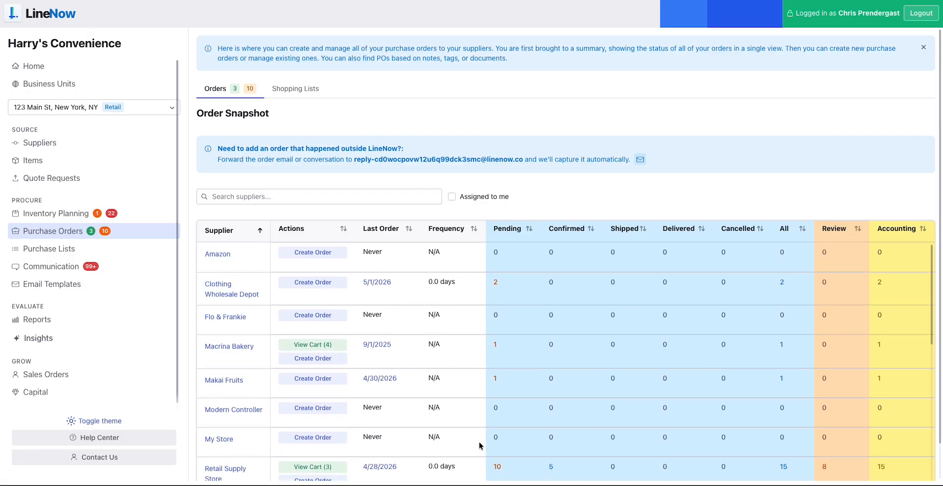
{"action": "scroll", "coordinate": [556, 370], "scroll_direction": "down", "scroll_amount": 5}
{"action": "scroll", "coordinate": [556, 371], "scroll_direction": "up", "scroll_amount": 6}
{"action": "scroll", "coordinate": [883, 394], "scroll_direction": "down", "scroll_amount": 1}
{"action": "scroll", "coordinate": [883, 394], "scroll_direction": "down", "scroll_amount": 3}
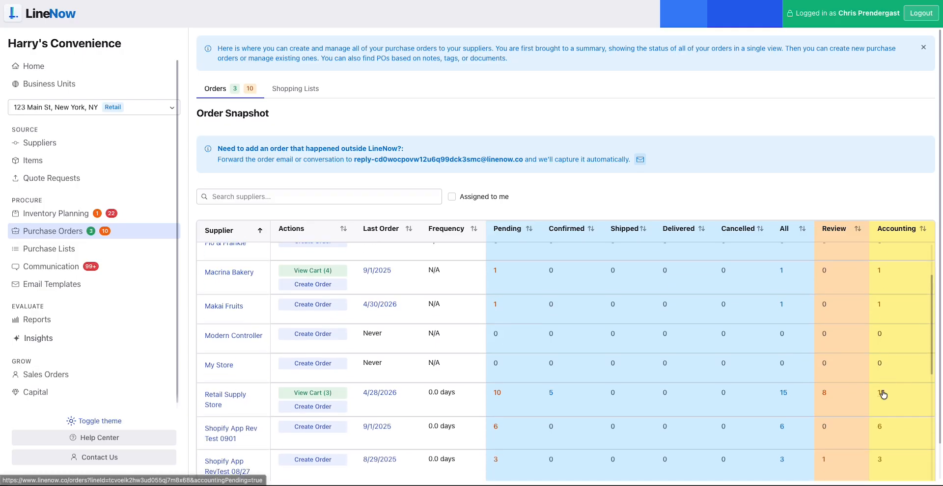
{"action": "scroll", "coordinate": [880, 324], "scroll_direction": "up", "scroll_amount": 3}
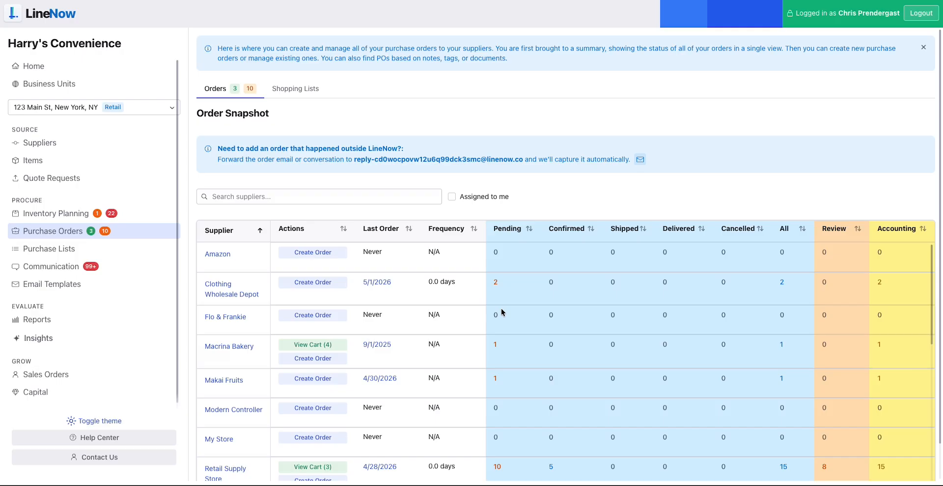
Open Macrina Bakery's pending order dated 9/1/2025, and return to the order snapshot to look through the suppliers.
{"action": "left_click", "coordinate": [497, 350]}
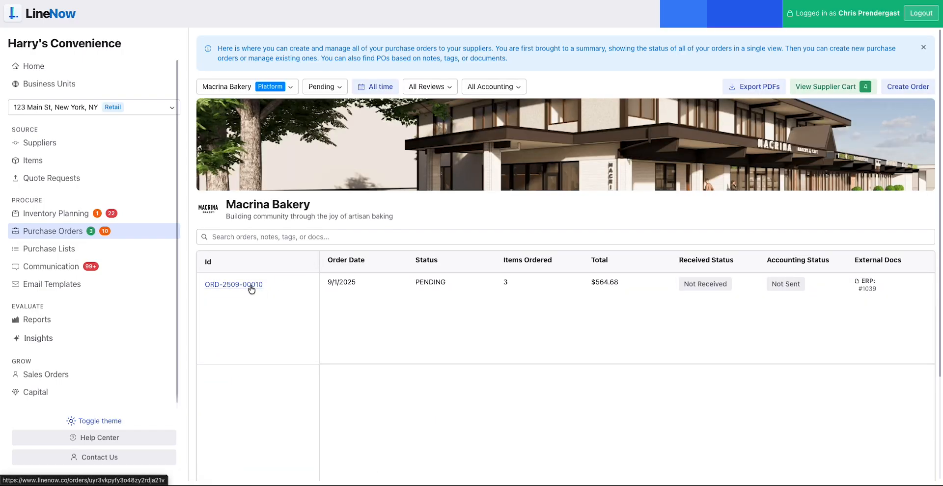
{"action": "left_click", "coordinate": [251, 287]}
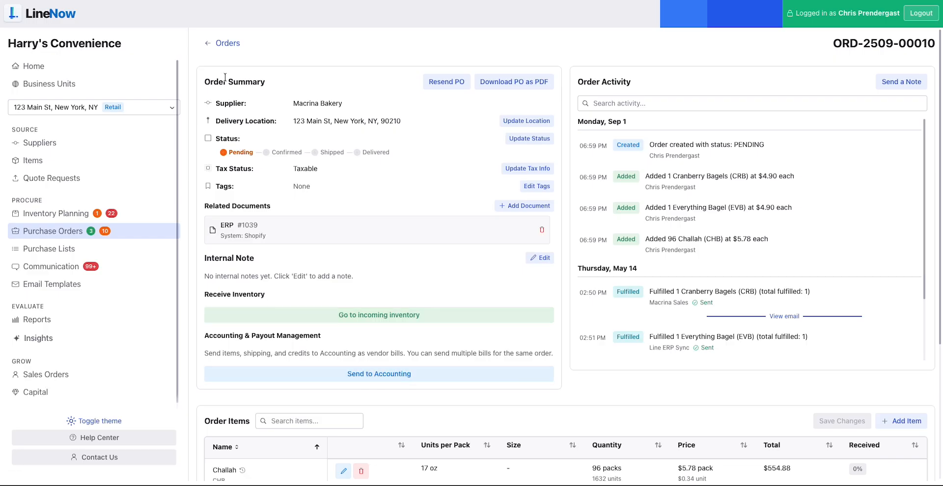
{"action": "left_click", "coordinate": [224, 40]}
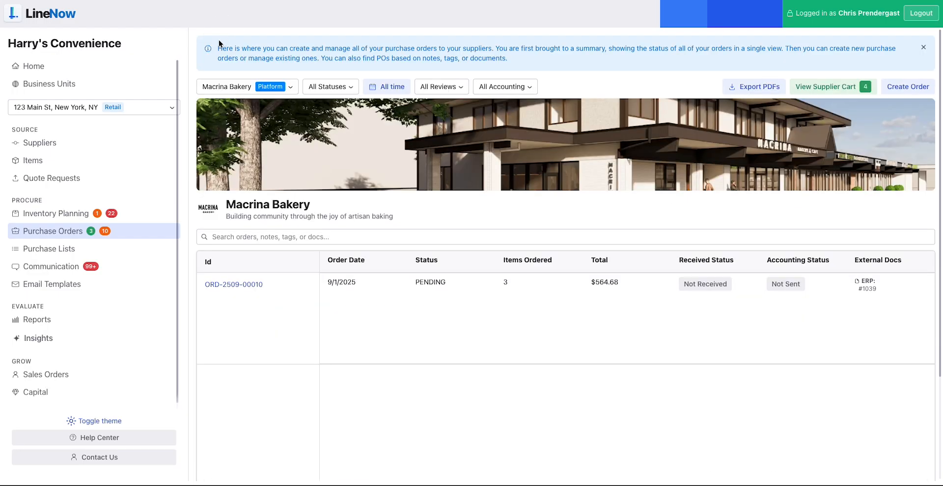
{"action": "left_click", "coordinate": [49, 231]}
{"action": "scroll", "coordinate": [387, 345], "scroll_direction": "down", "scroll_amount": 10}
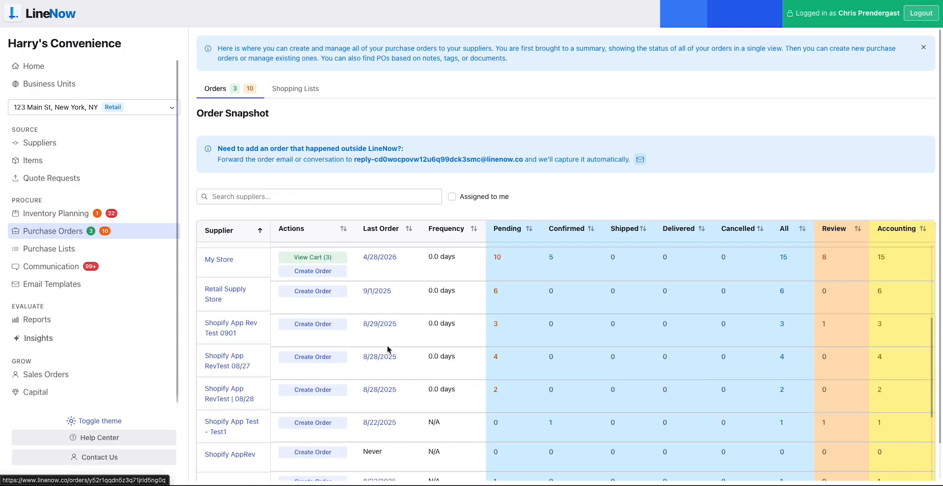
{"action": "scroll", "coordinate": [558, 358], "scroll_direction": "up", "scroll_amount": 10}
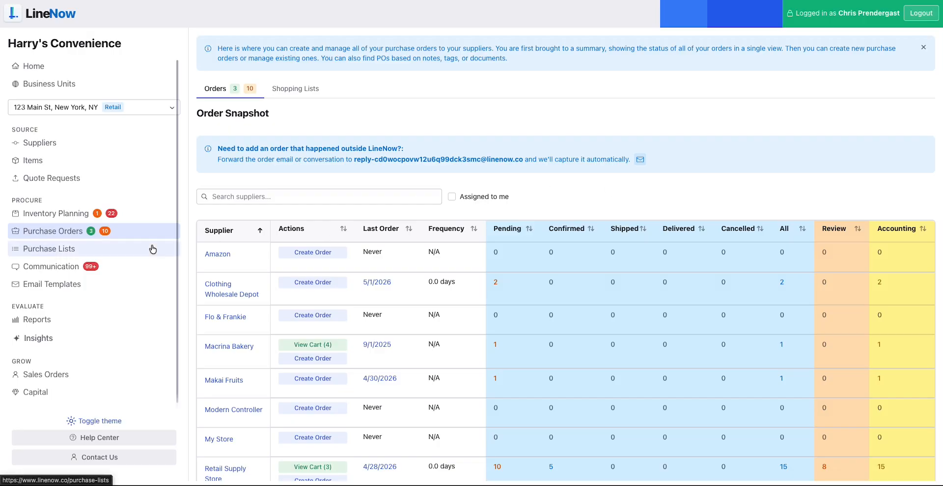
View the new order form for Amazon from Purchase Orders and go back without adding items.
{"action": "left_click", "coordinate": [74, 232]}
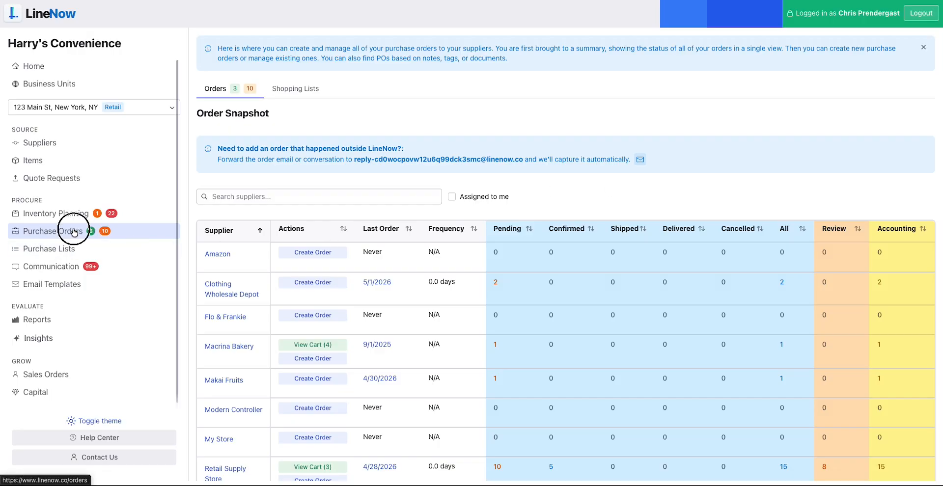
{"action": "left_click", "coordinate": [308, 253]}
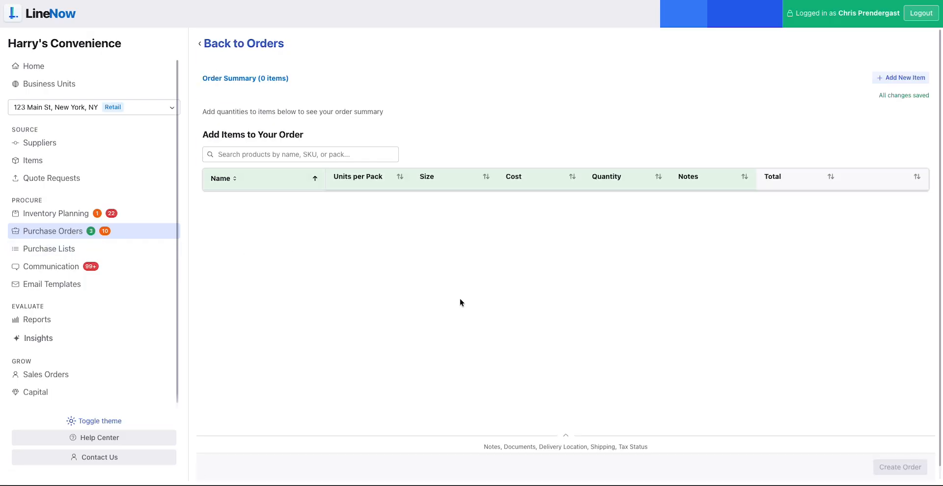
{"action": "left_click", "coordinate": [226, 38]}
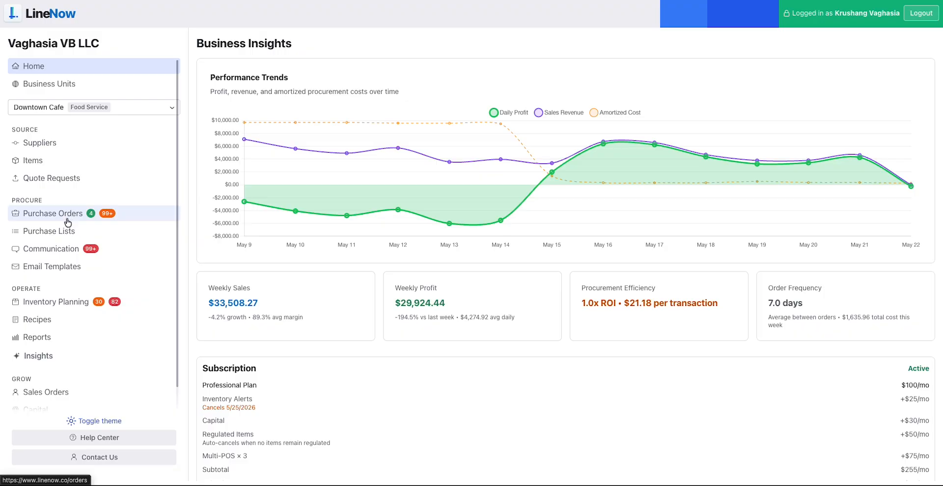
Review the inventory alerts for Downtown Cafe in Inventory Planning, including recommended orders and revenue at risk.
{"action": "left_click", "coordinate": [69, 302]}
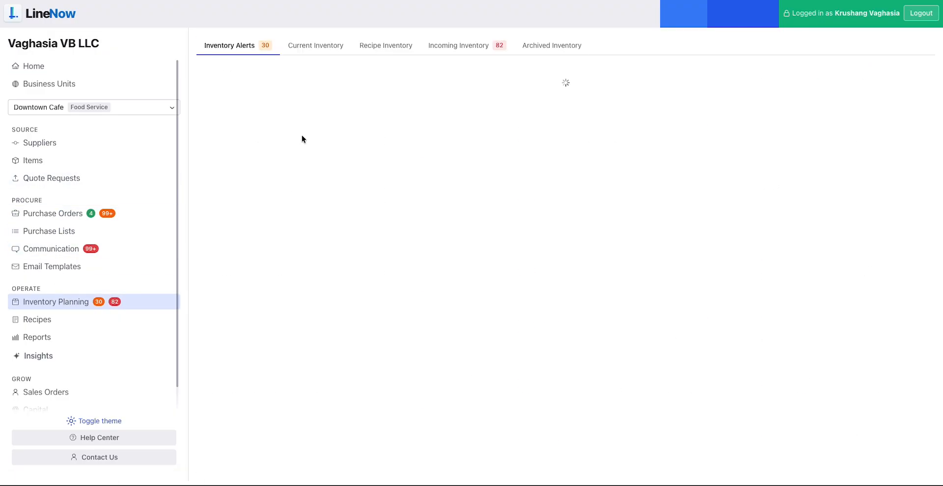
{"action": "scroll", "coordinate": [531, 278], "scroll_direction": "down", "scroll_amount": 12}
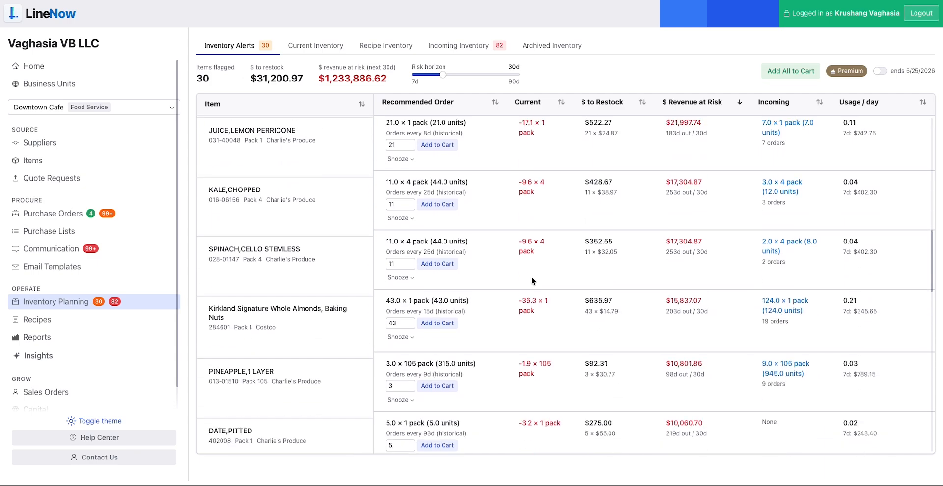
{"action": "scroll", "coordinate": [531, 277], "scroll_direction": "up", "scroll_amount": 12}
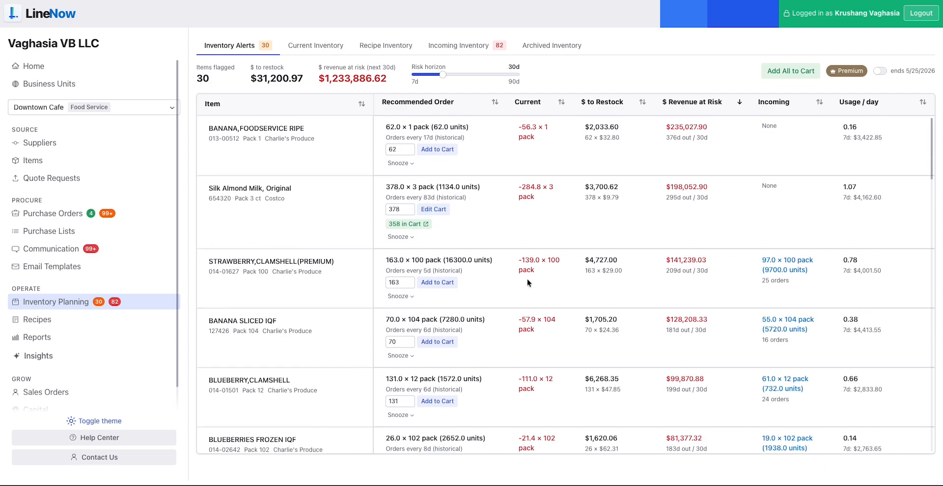
Ask Insights the suggested question "Which items am I ordering most frequently?".
{"action": "left_click", "coordinate": [42, 360]}
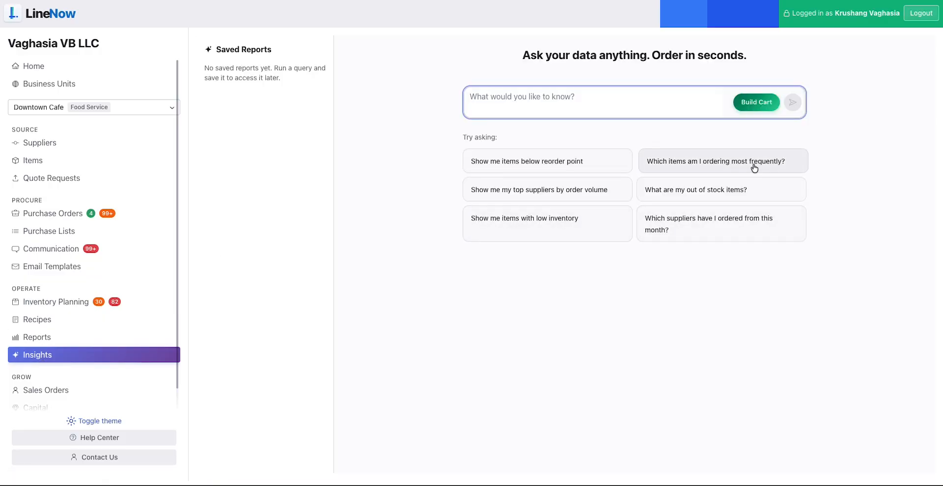
{"action": "left_click", "coordinate": [752, 167]}
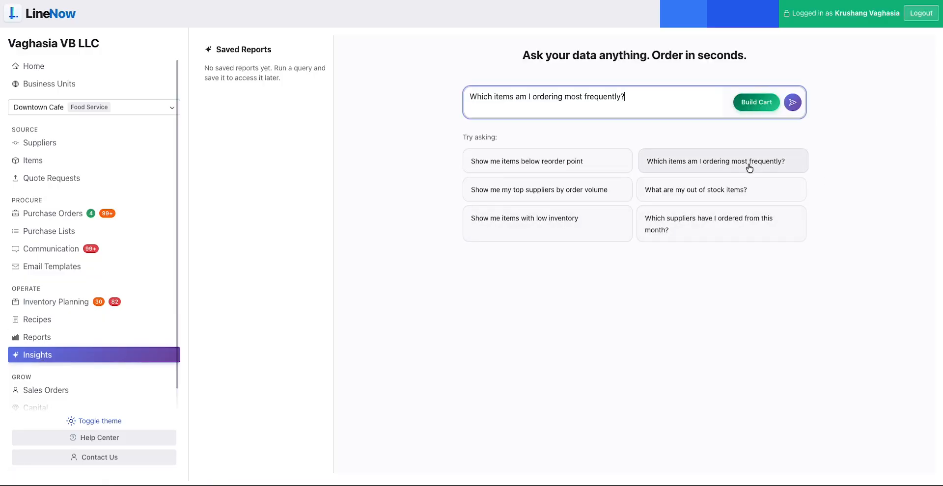
{"action": "left_click", "coordinate": [792, 101]}
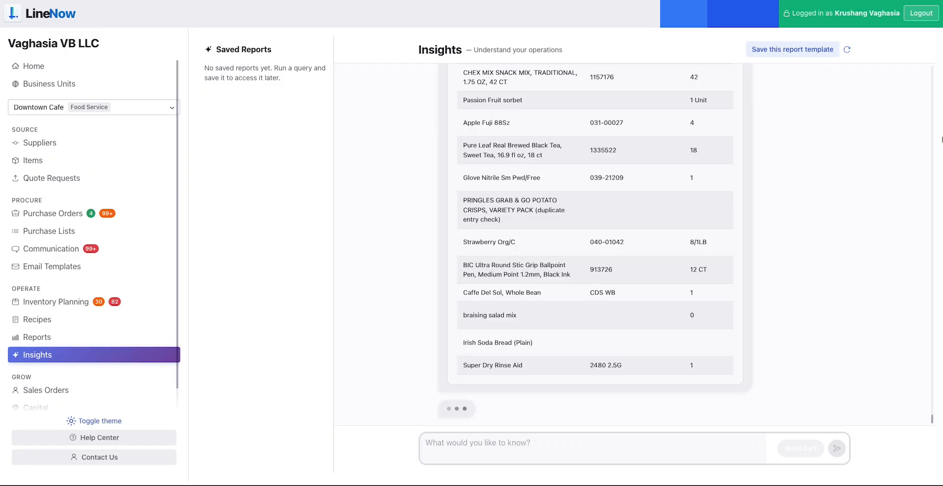
Examine the Insights answer from its beginning, covering the most-ordered items table and the key insights.
{"action": "scroll", "coordinate": [667, 166], "scroll_direction": "up", "scroll_amount": 10}
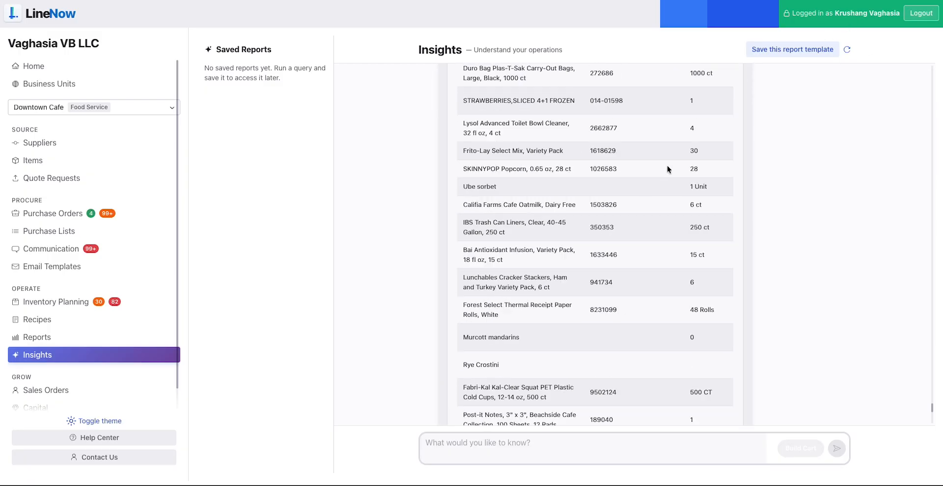
{"action": "scroll", "coordinate": [668, 166], "scroll_direction": "up", "scroll_amount": 10}
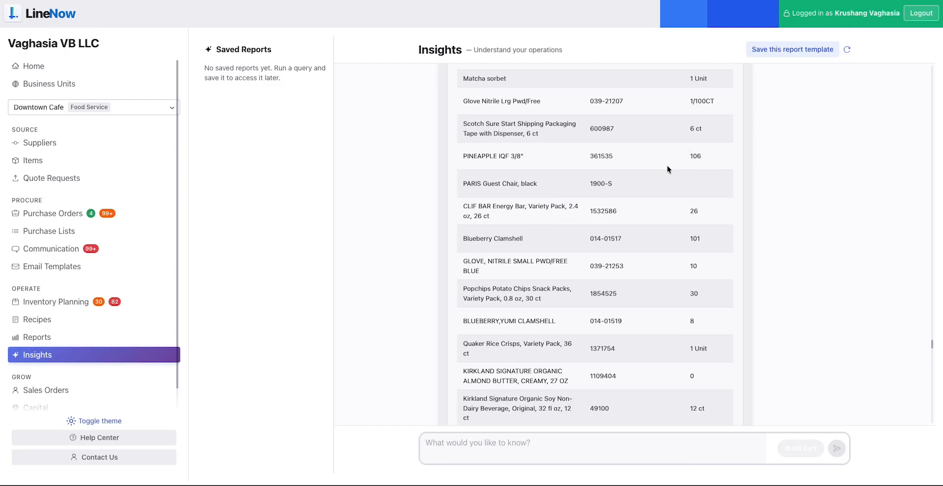
{"action": "scroll", "coordinate": [663, 229], "scroll_direction": "up", "scroll_amount": 10}
{"action": "left_click_drag", "start_coordinate": [932, 352], "coordinate": [926, 61]}
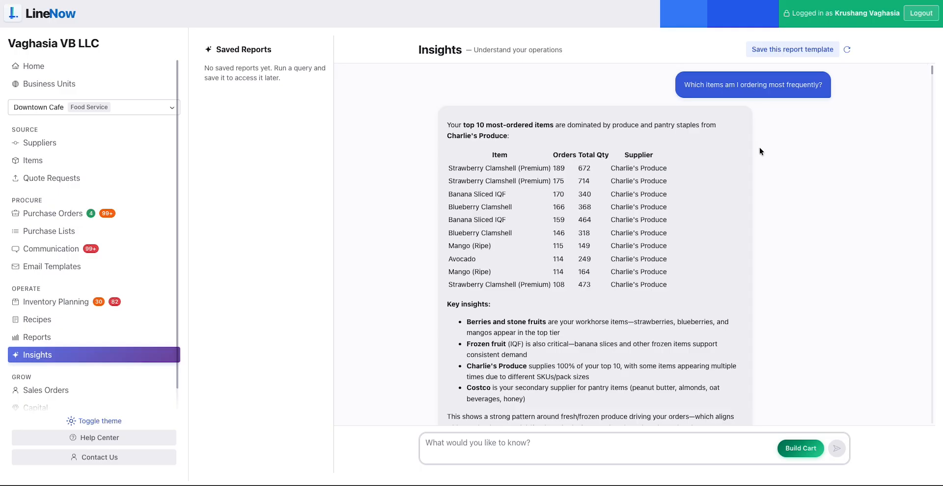
{"action": "scroll", "coordinate": [585, 236], "scroll_direction": "down", "scroll_amount": 1}
{"action": "scroll", "coordinate": [536, 271], "scroll_direction": "up", "scroll_amount": 1}
{"action": "triple_click", "coordinate": [452, 303]}
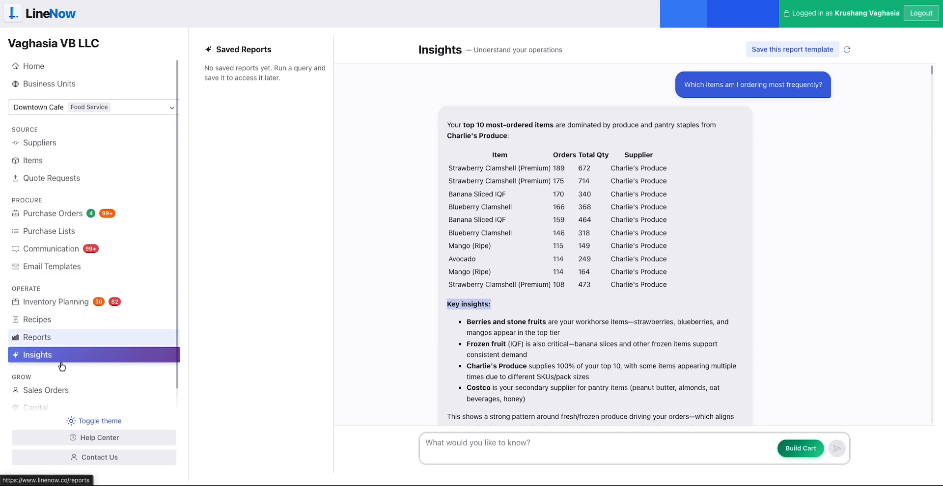
Open Sales Orders for Downtown Cafe.
{"action": "left_click", "coordinate": [46, 396]}
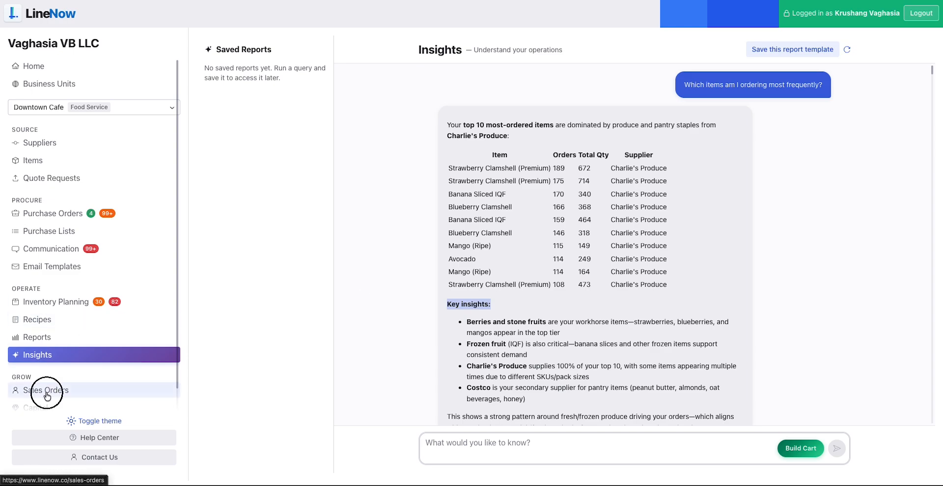